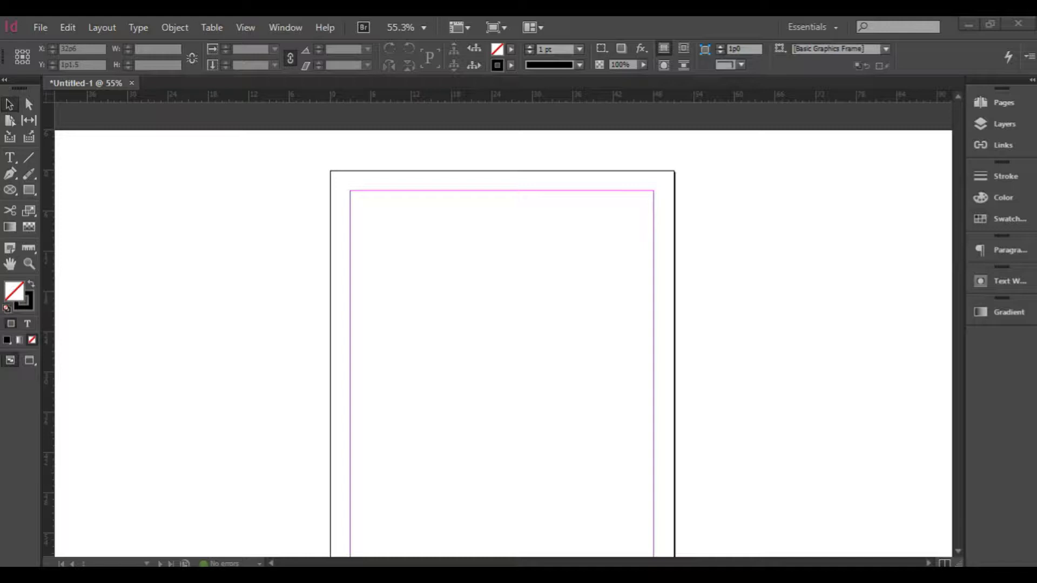
scroll(590, 202, "down", 3)
scroll(601, 208, "up", 1)
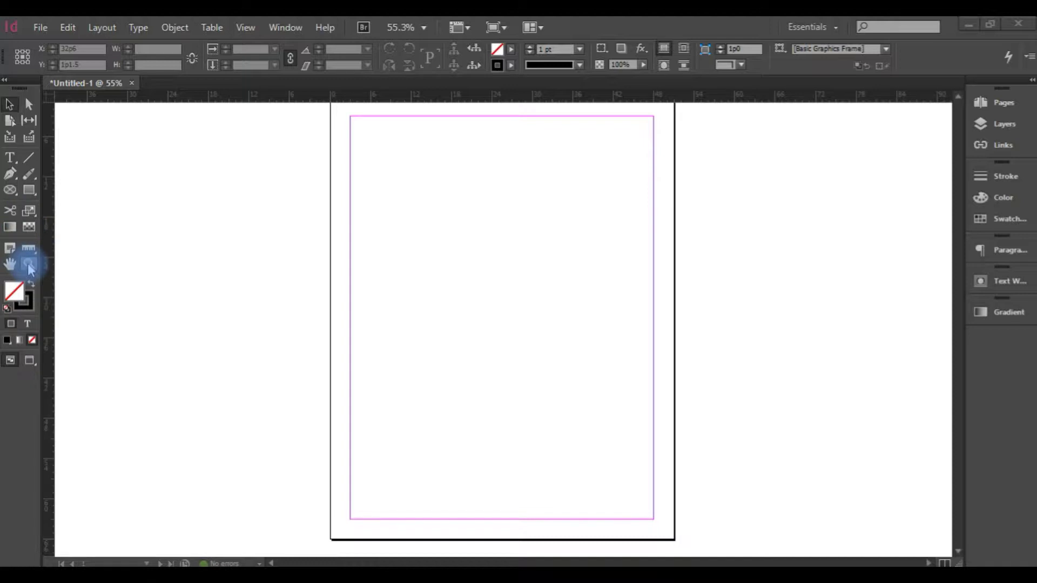
left_click(41, 28)
key("Escape")
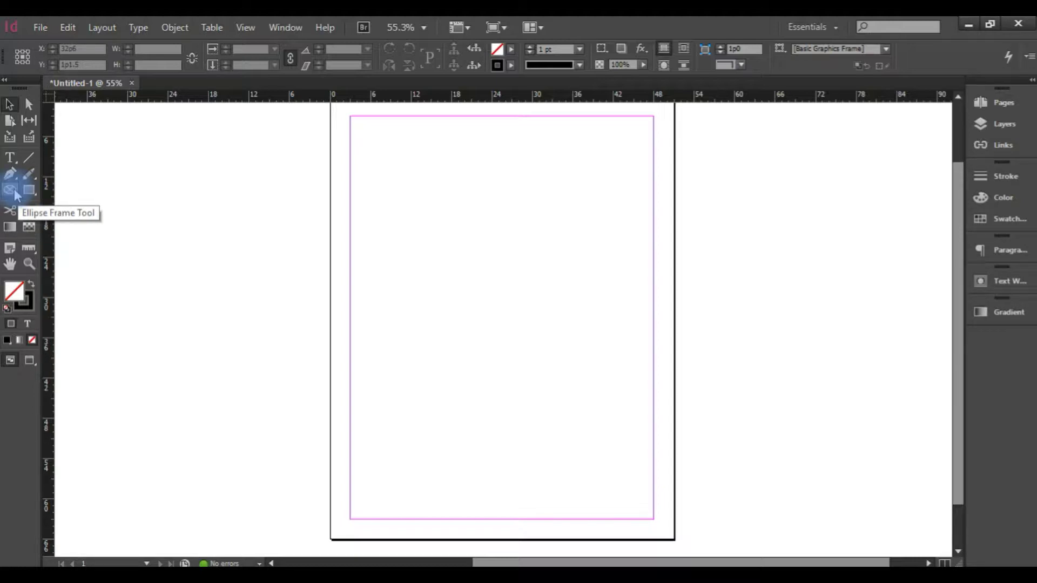
left_click(233, 184)
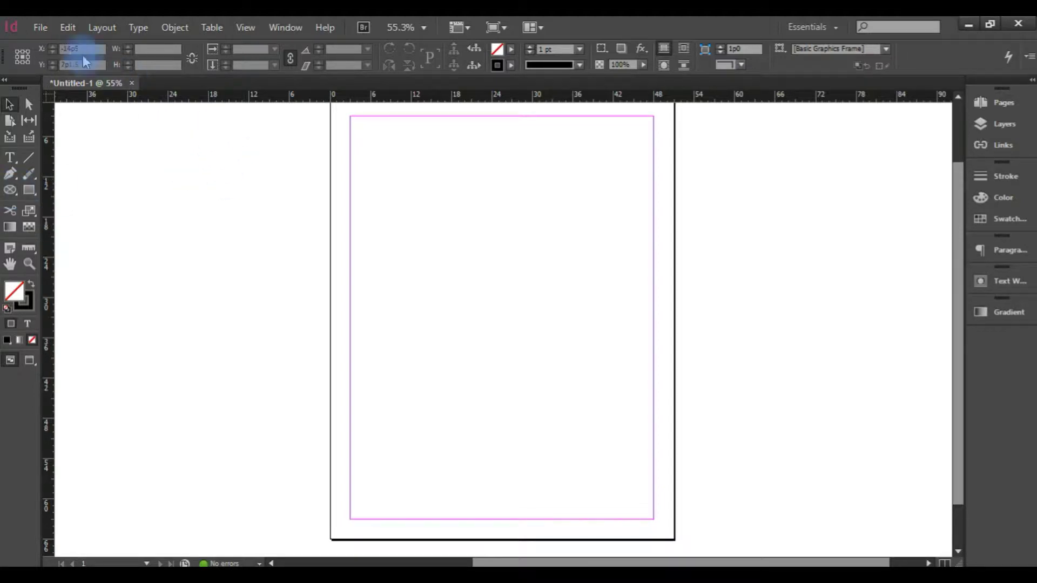
- Load the image IMG_3409 from the cam-backup folder for placing
left_click(41, 28)
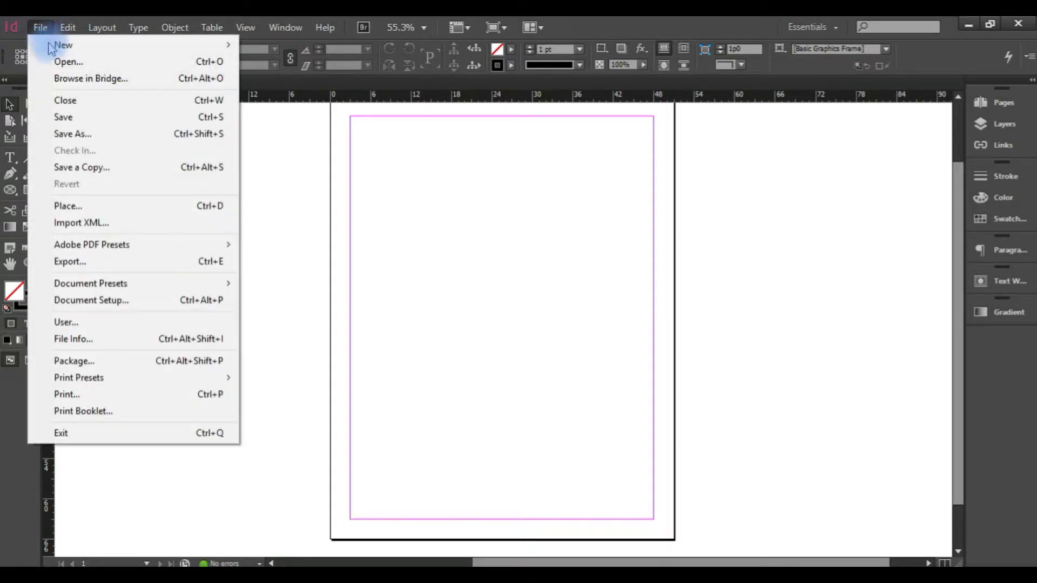
left_click(89, 210)
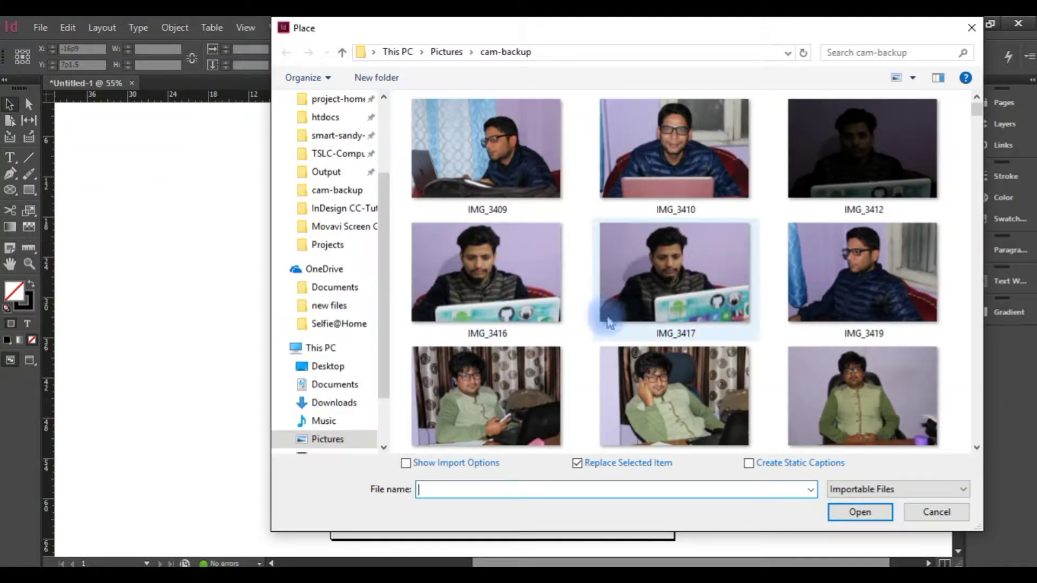
double_click(515, 154)
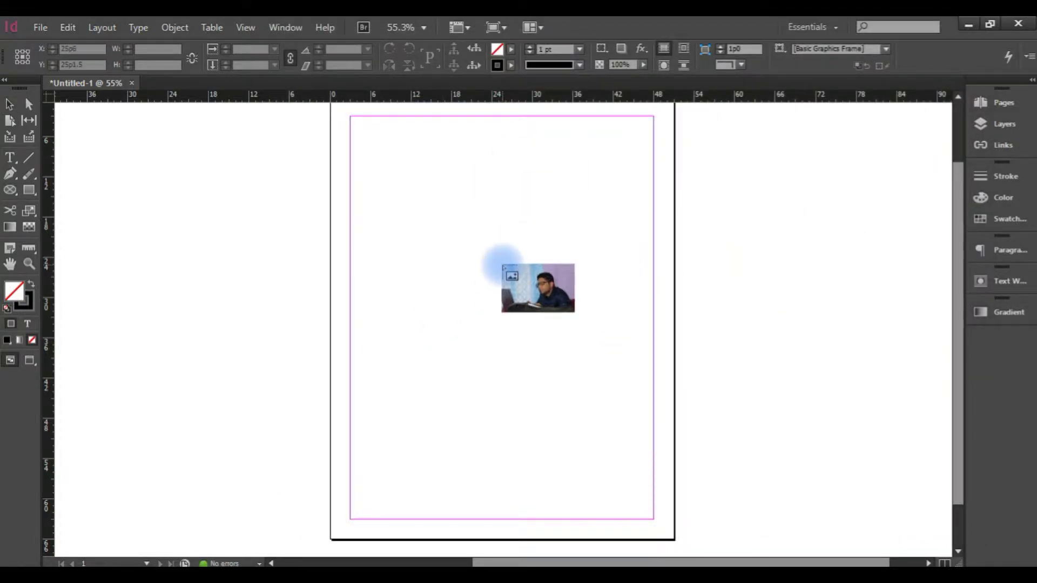
- Try placing the loaded photo at its default 54p0 × 36p0 size on the lower page, reposition it and delete it
scroll(440, 250, "up", 2)
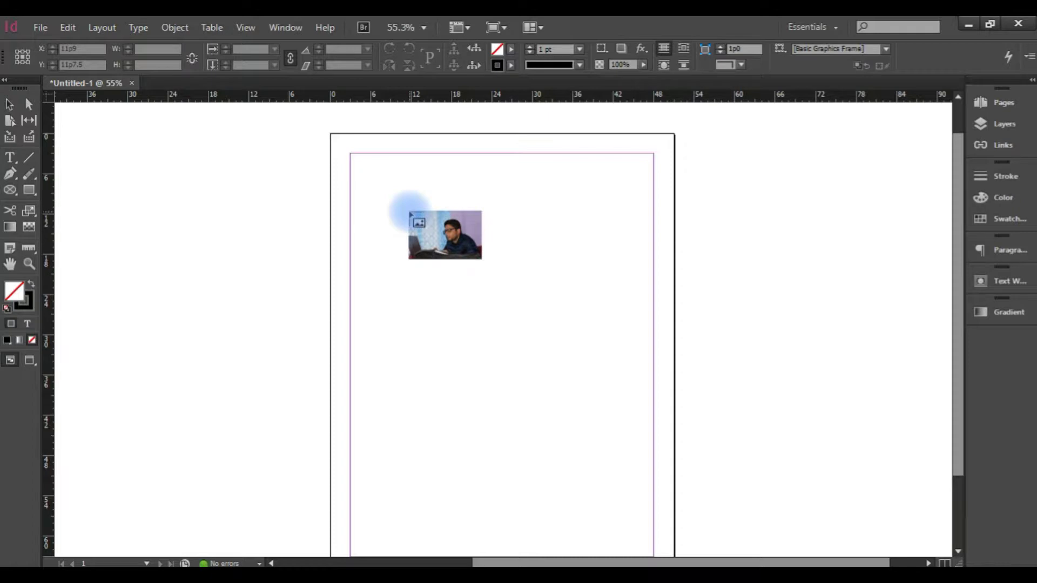
scroll(361, 259, "down", 3)
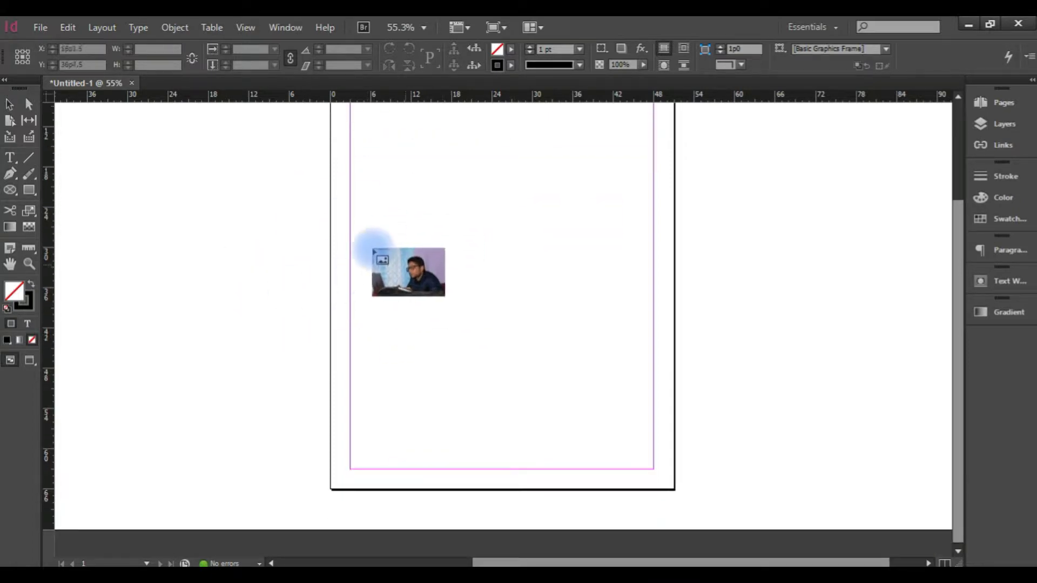
left_click(390, 246)
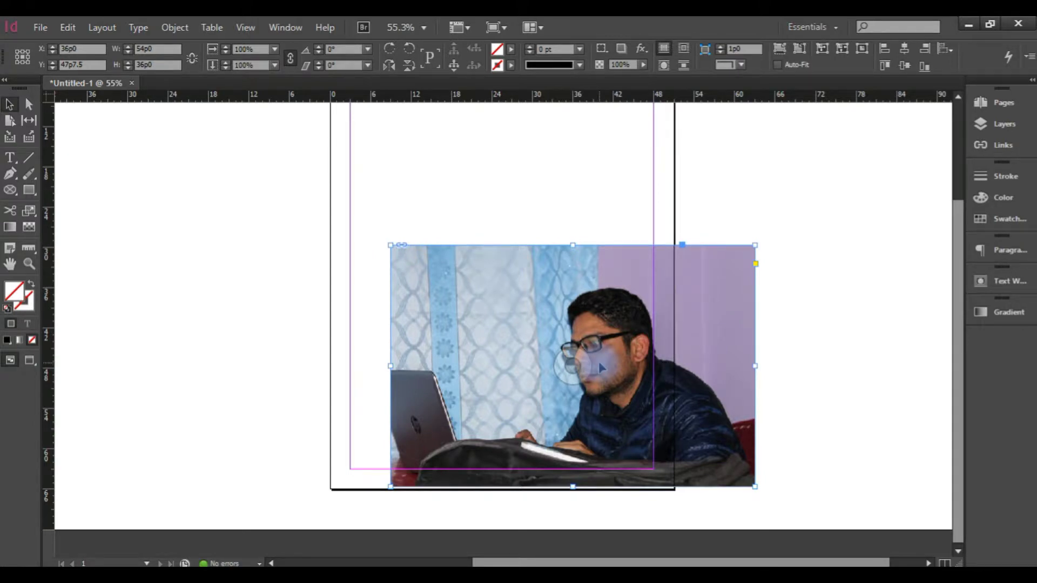
left_click_drag(592, 331, 548, 303)
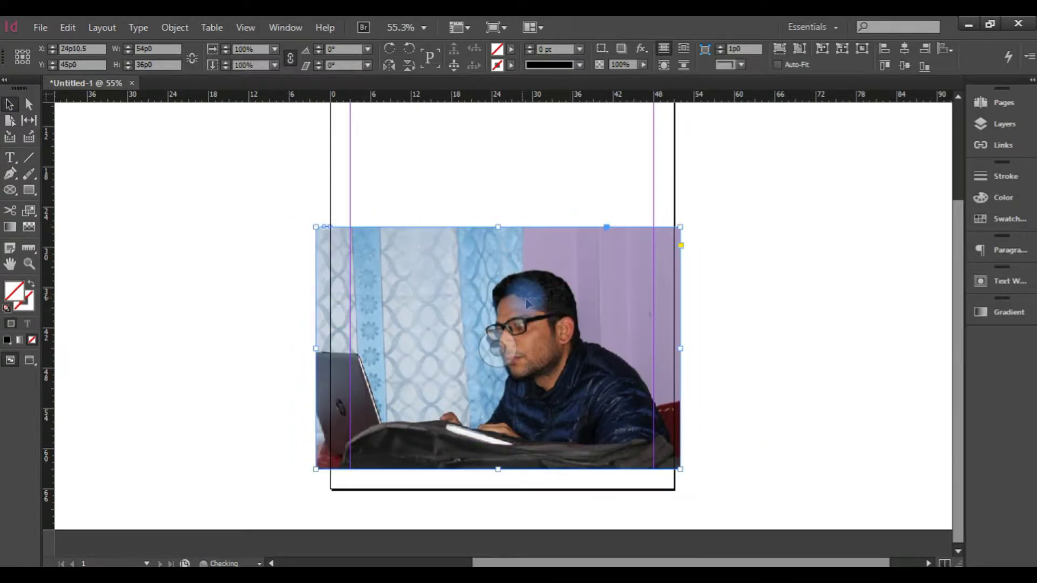
key("Delete")
scroll(488, 318, "up", 2)
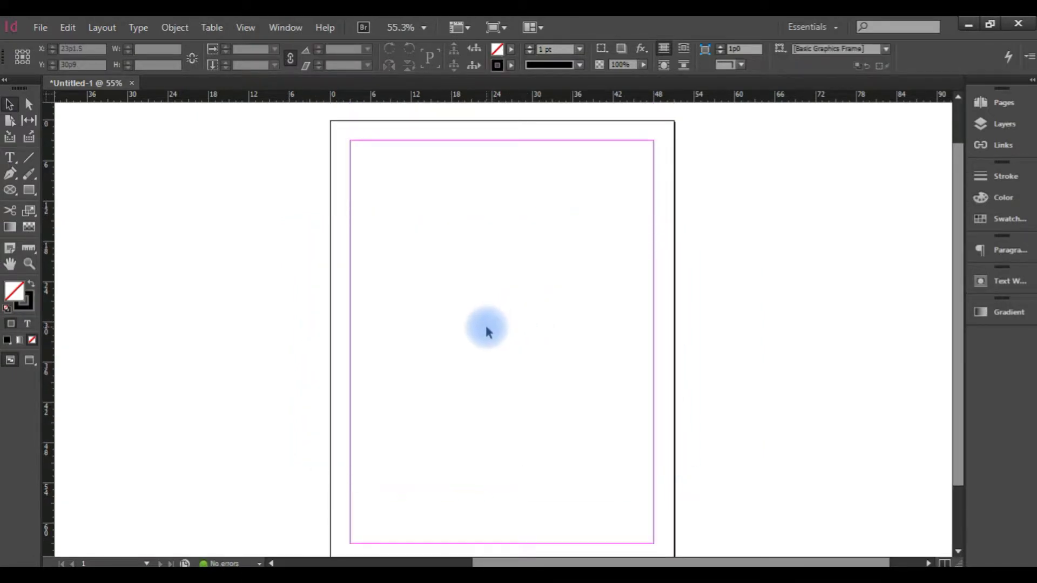
- Undo the photo's deletion, move and placement so it is loaded for placing again
key("ctrl+z")
key("ctrl+z")
key("ctrl+z")
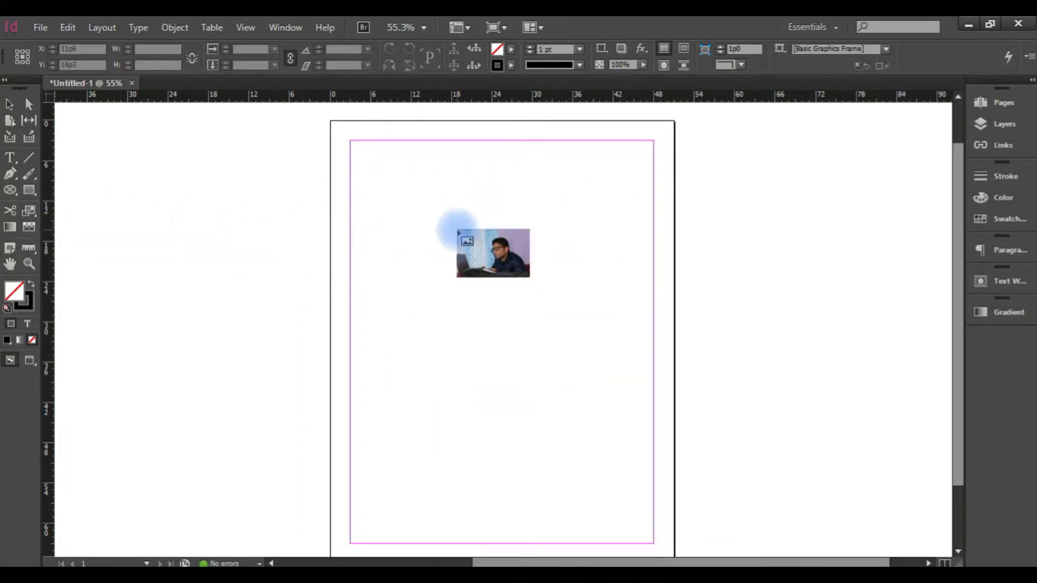
- Place the loaded photo on the upper page at about 37p10 × 25p2 and centre it across the page
left_click_drag(388, 187, 640, 263)
left_click_drag(559, 264, 546, 260)
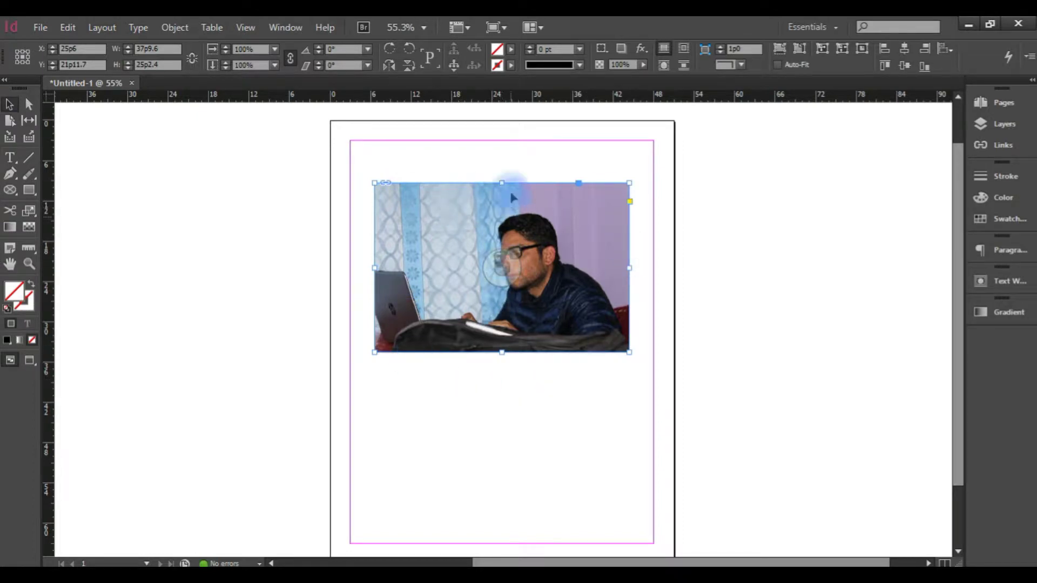
- Enlarge the photo's frame beyond the image on all four sides to about 58p6 × 39p0, keeping the image size
left_click_drag(501, 182, 500, 160)
left_click_drag(500, 352, 501, 423)
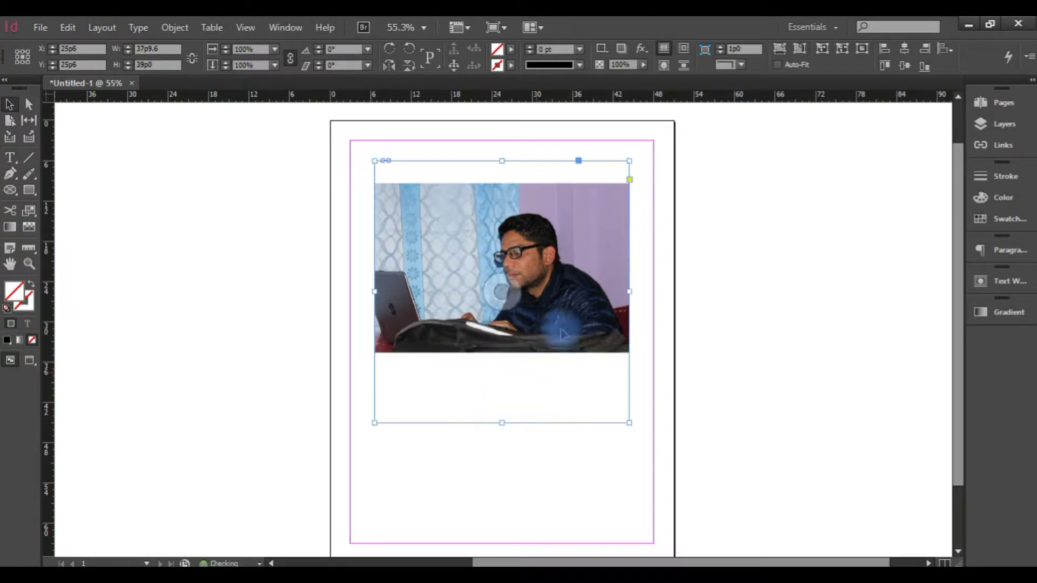
left_click_drag(629, 292, 695, 293)
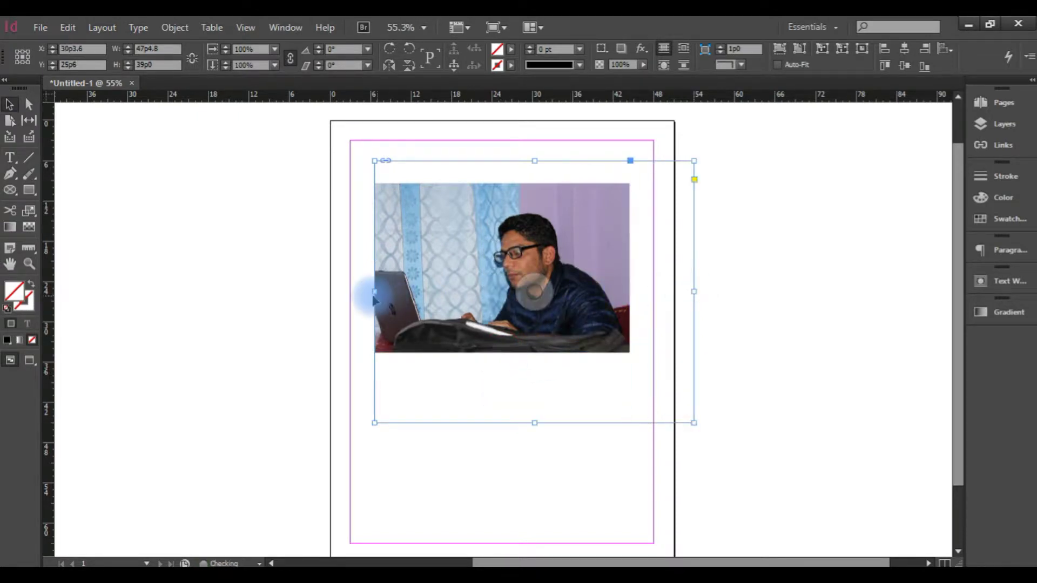
left_click_drag(376, 291, 298, 285)
- Reposition the photo near the middle of its enlarged frame, at about X 25p6, Y 24p9, and select the image content
left_click_drag(500, 295, 502, 281)
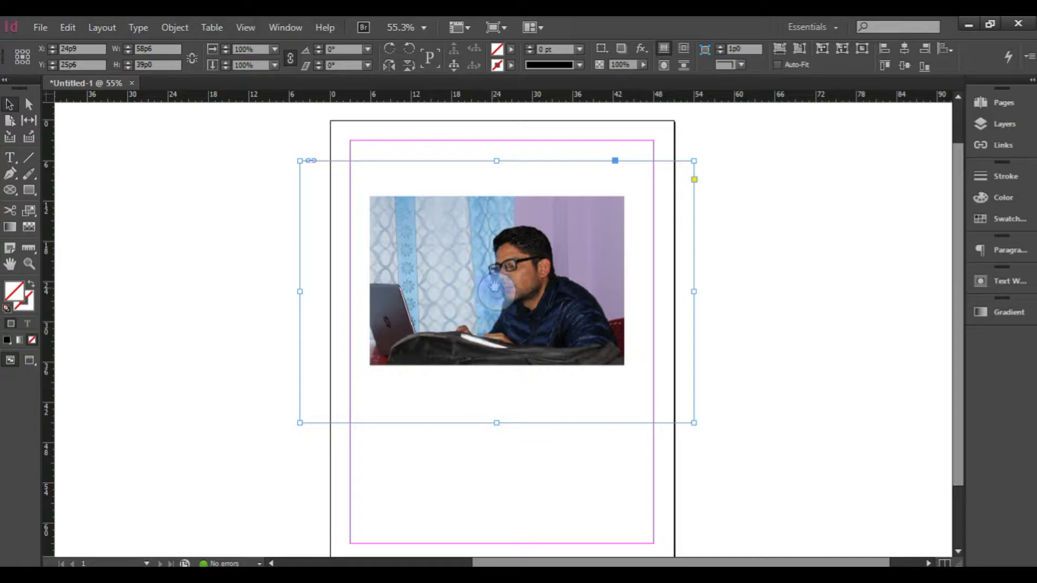
mouse_move(494, 292)
left_mouse_down()
mouse_move(490, 283)
mouse_move(503, 286)
mouse_move(480, 294)
mouse_move(511, 294)
left_mouse_up()
left_click(498, 293)
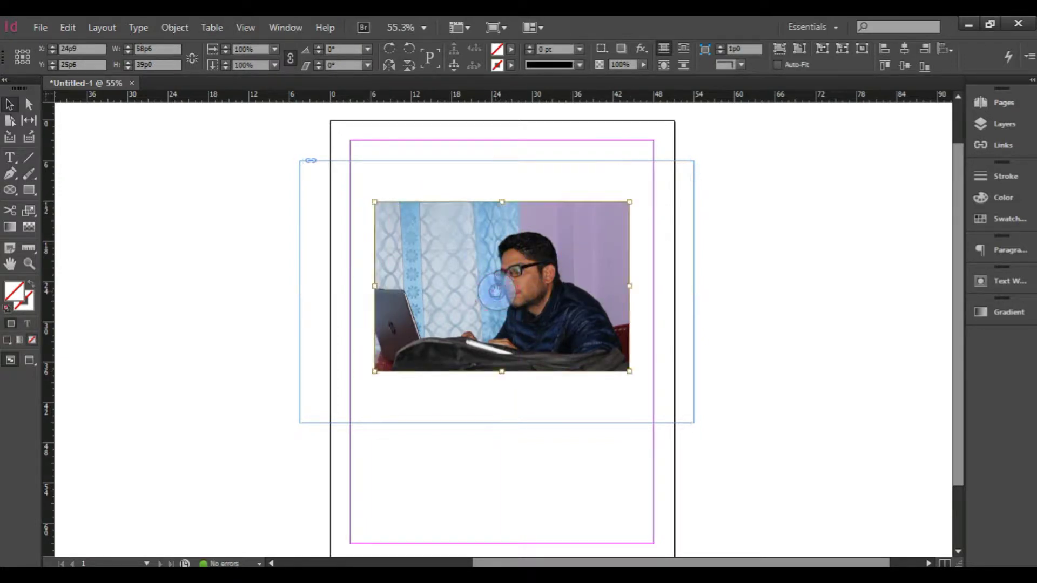
- Scale the image content up proportionally from its centre to about 73p3 × 48p10 so it overfills the frame
left_click(630, 202)
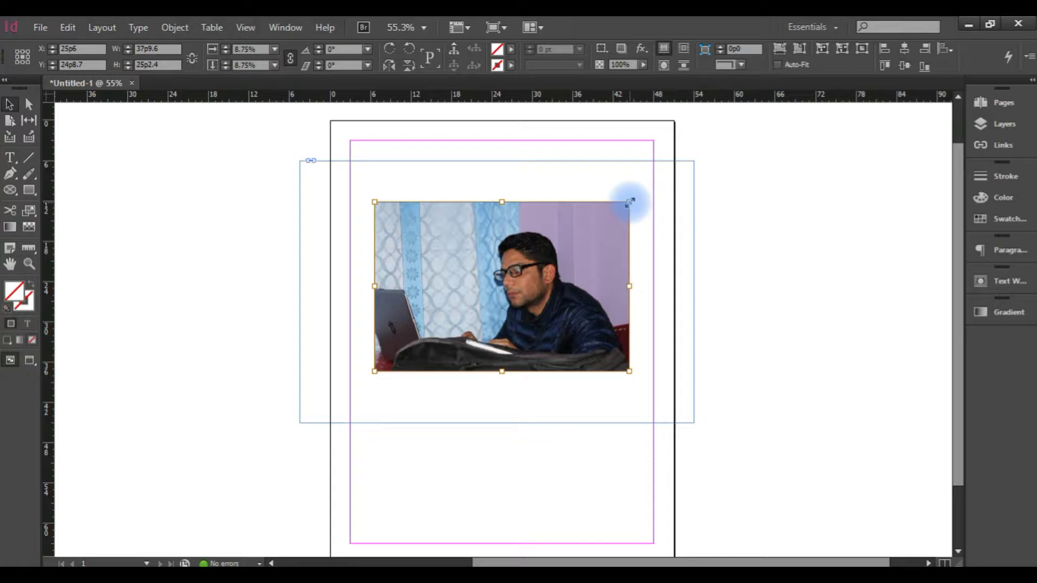
left_click_drag(630, 202, 700, 179)
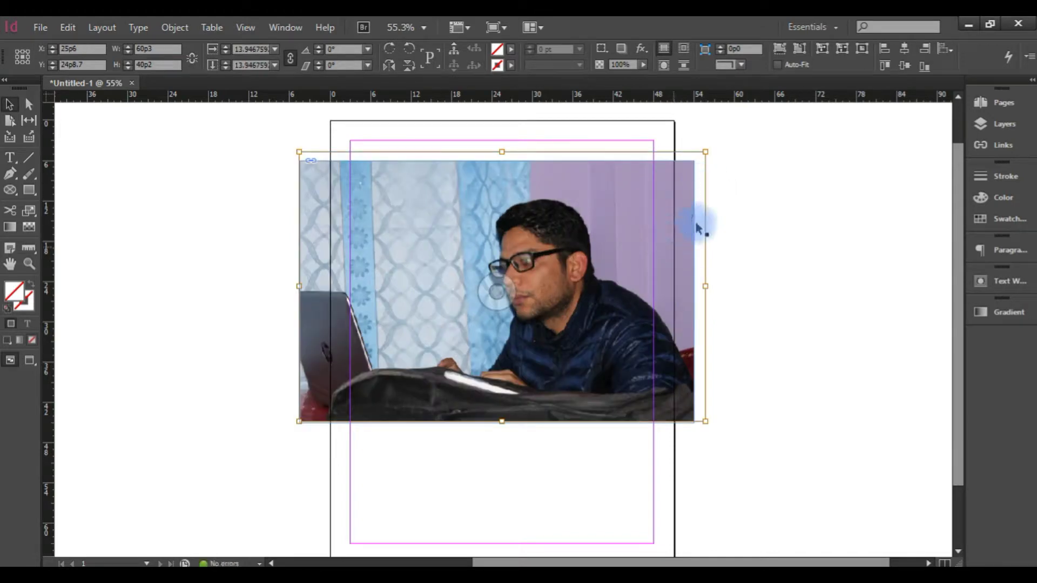
left_click_drag(706, 152, 747, 144)
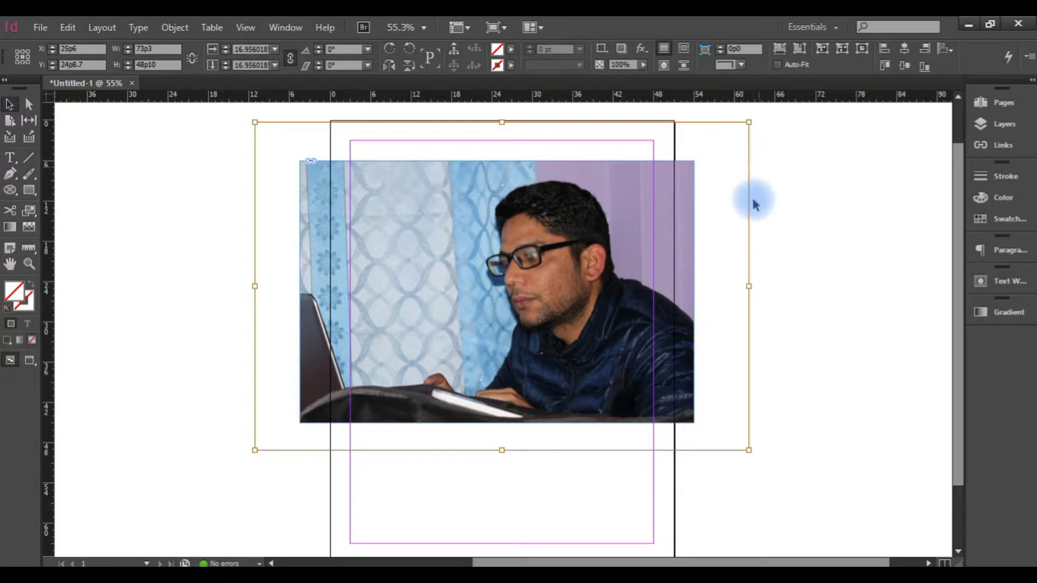
- Switch the page to preview mode and extend the photo frame upward past the page's top edge to a 50p0 height
key("w")
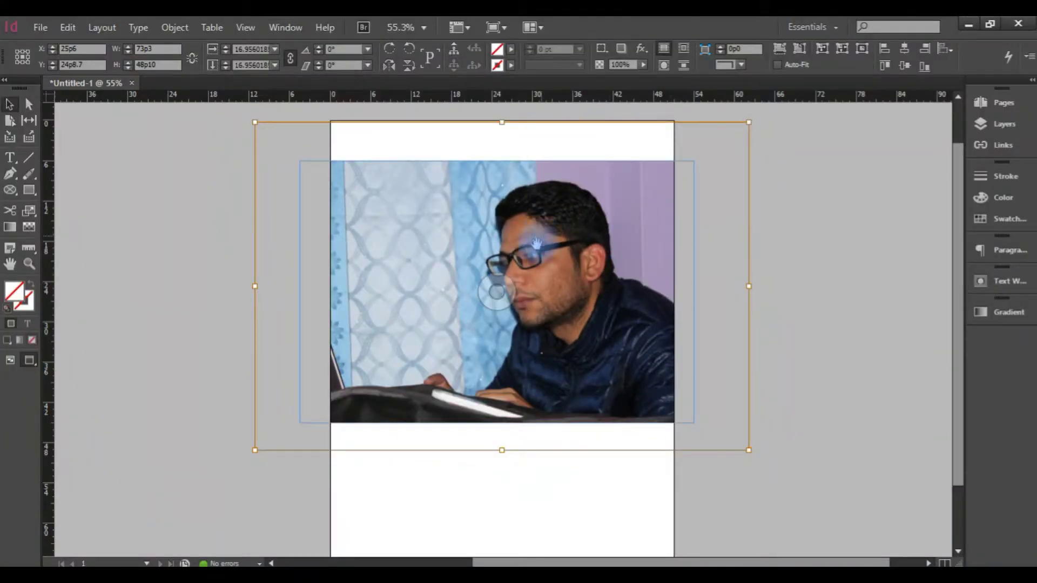
left_click(497, 292)
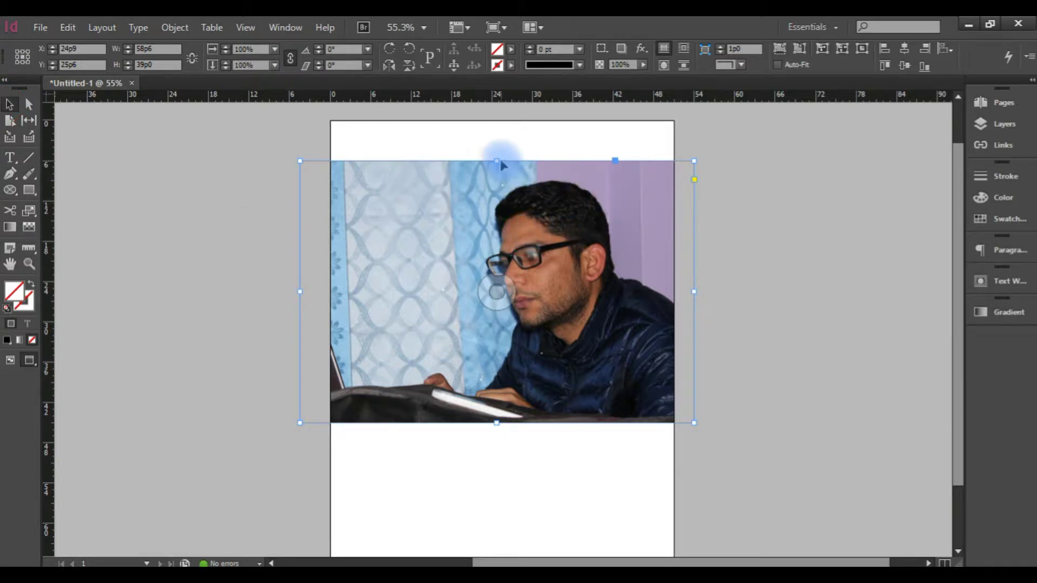
left_click_drag(498, 159, 503, 109)
scroll(535, 208, "up", 2)
left_click_drag(502, 160, 504, 139)
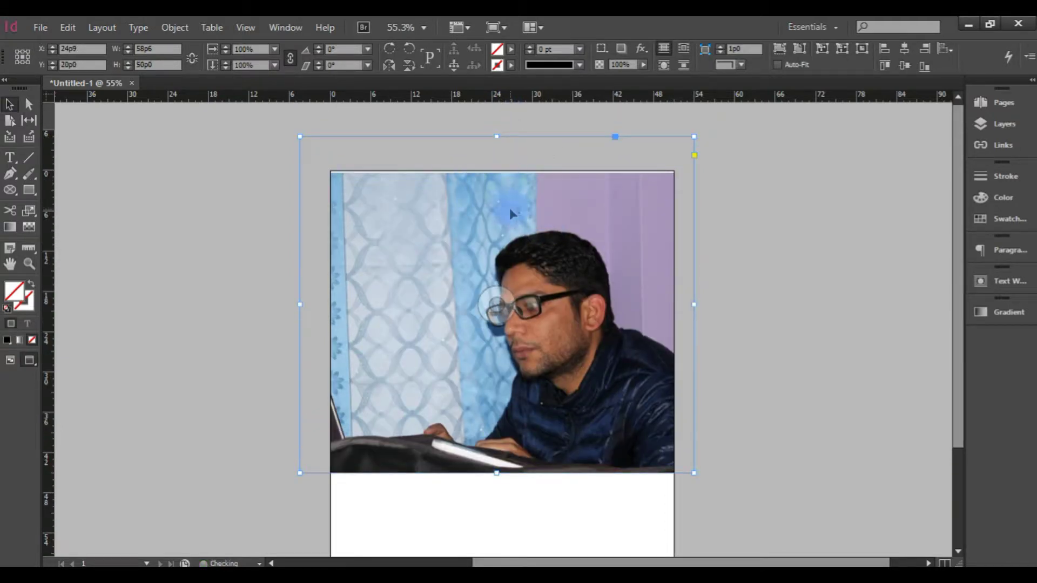
- Move the framed photo to about X 25p0, Y 26p6, shift the image up to the frame's top edge, and deselect it
left_click_drag(511, 214, 513, 235)
left_click_drag(498, 349, 506, 298)
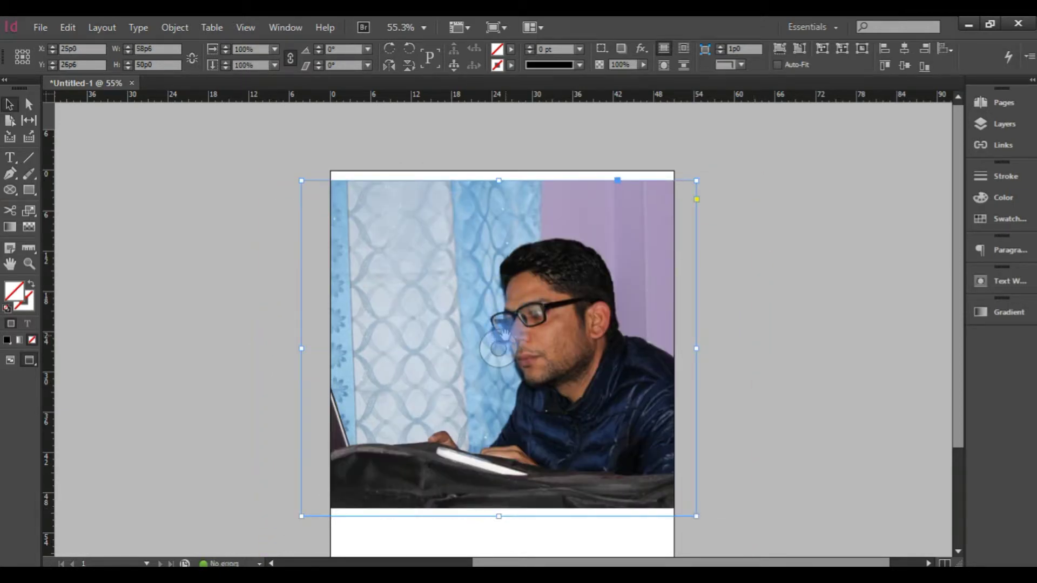
scroll(513, 324, "down", 2)
scroll(524, 370, "up", 1)
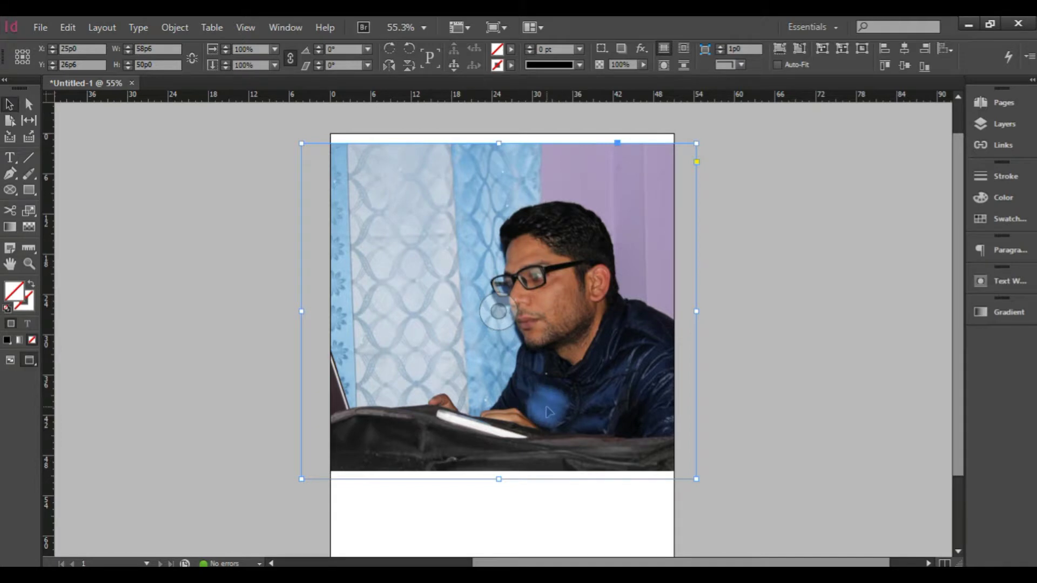
left_click(495, 500)
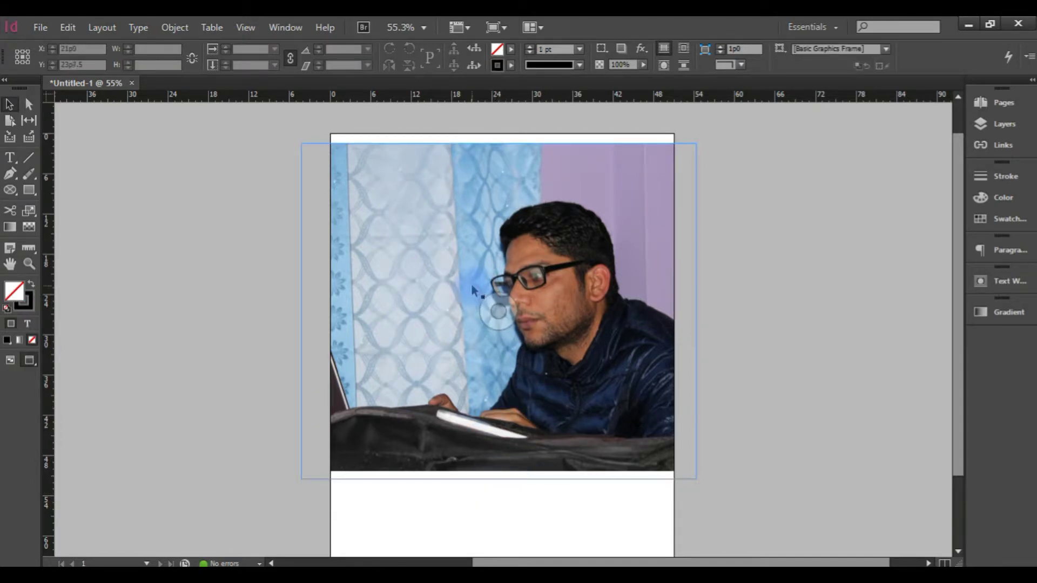
- Crop the photo's frame to about 30p4.5 × 24p9 around the man's head and shoulders, adjusting the image inside it
left_click(486, 251)
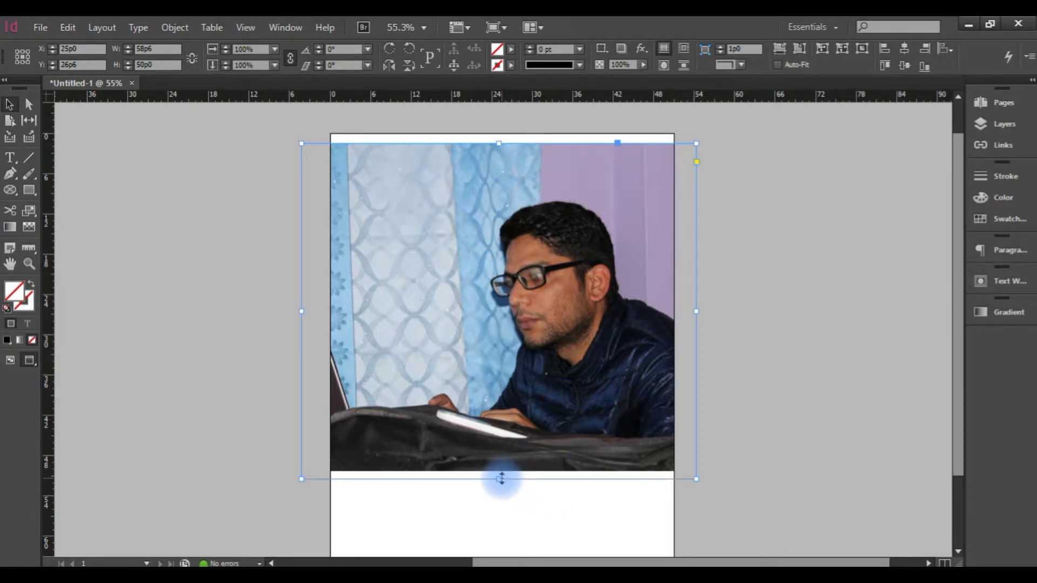
left_click_drag(501, 478, 499, 359)
left_click_drag(298, 141, 490, 193)
left_click_drag(595, 282, 594, 276)
left_click(594, 280)
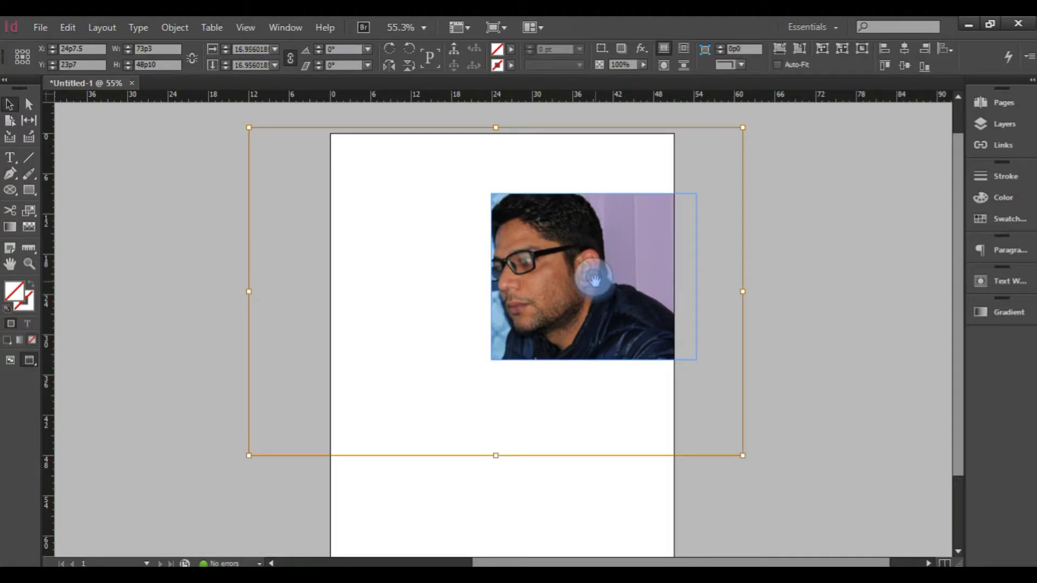
- Try shrinking the image content from its upper-left corner with the Direct Selection tool, and undo it
left_click(30, 104)
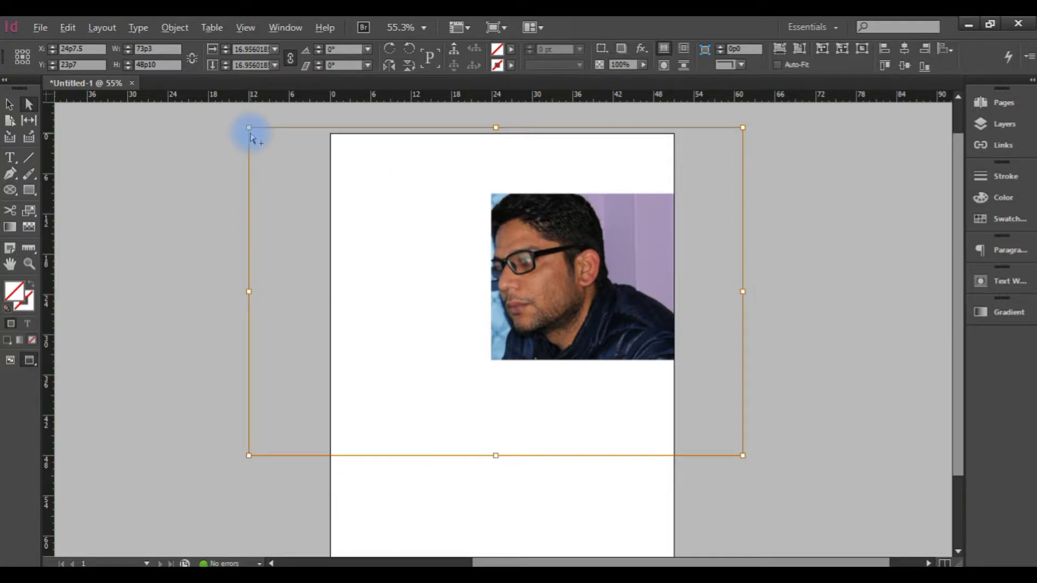
left_click_drag(249, 128, 494, 208)
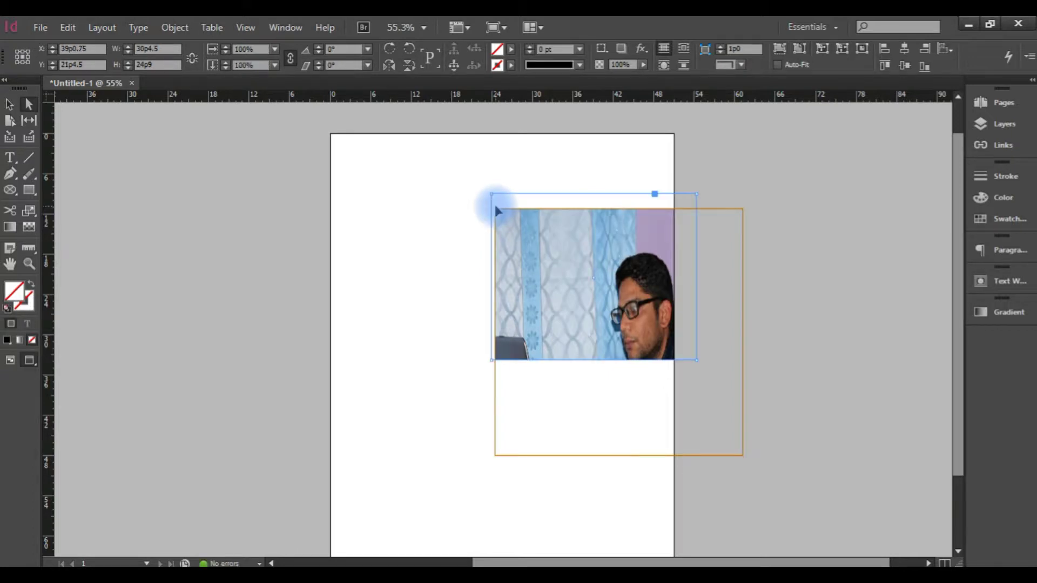
key("ctrl+z")
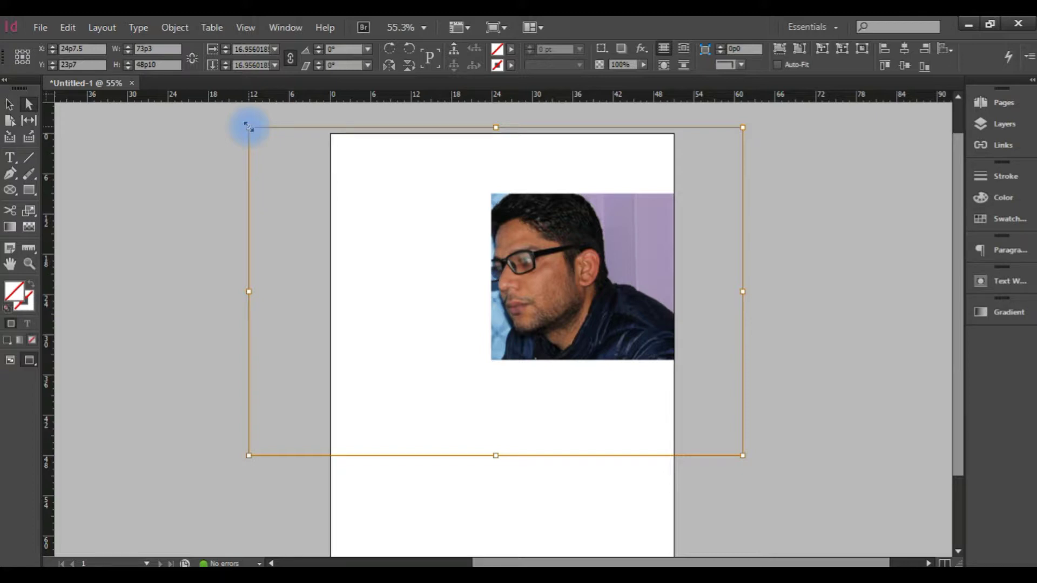
- Try resizing the image content disproportionately to about 58p3 × 20p3 and then 7p7.5 wide, repositioning it, and undo all these changes
left_click_drag(248, 128, 350, 319)
left_click_drag(520, 413, 530, 361)
left_click_drag(359, 335, 587, 299)
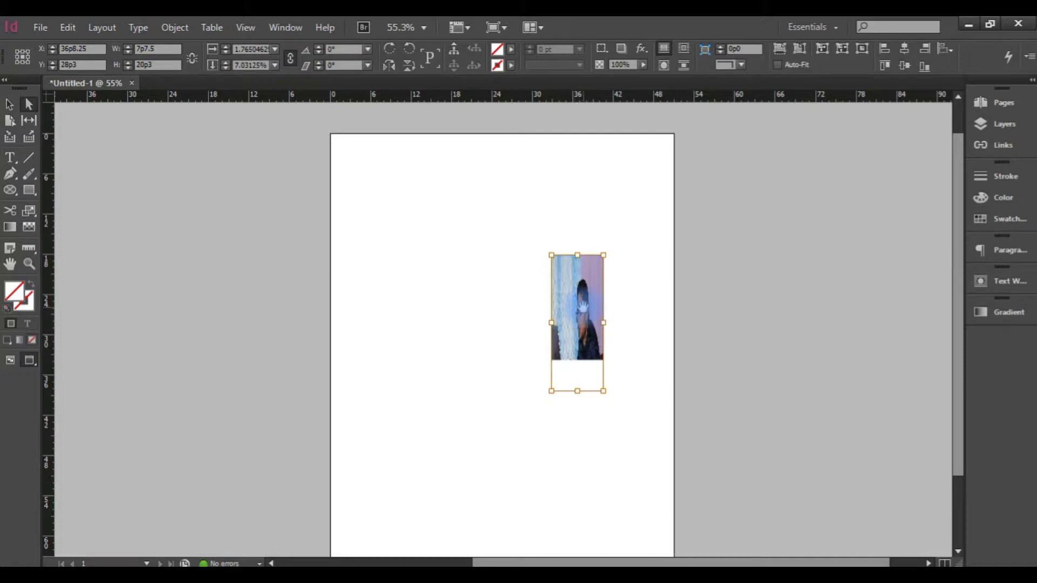
key("ctrl+z")
key("ctrl+z")
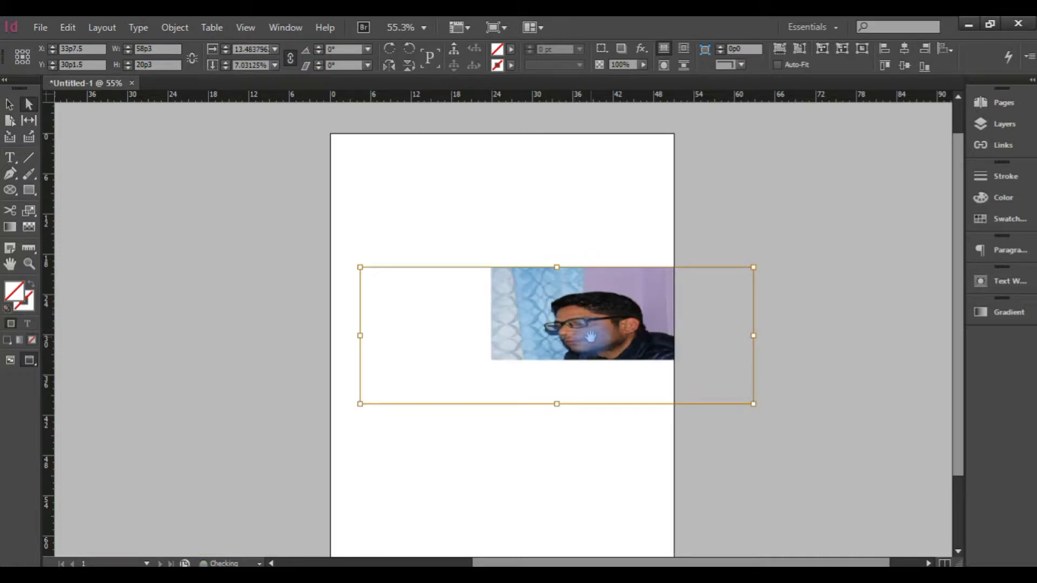
key("ctrl+z")
key("ctrl+z")
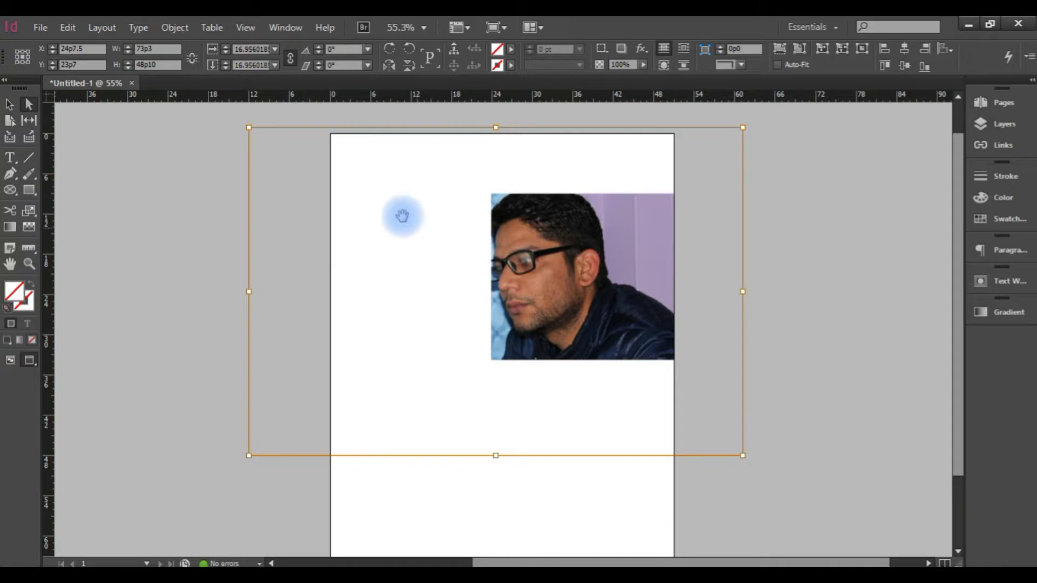
- Scale the image content down proportionally to about 39p10 × 26p6.5, centre it in the cropped frame, and return to the Selection tool
left_click_drag(249, 128, 524, 238)
left_click_drag(588, 314, 589, 220)
left_click_drag(435, 405, 484, 370)
left_click_drag(633, 290, 607, 284)
left_click(9, 103)
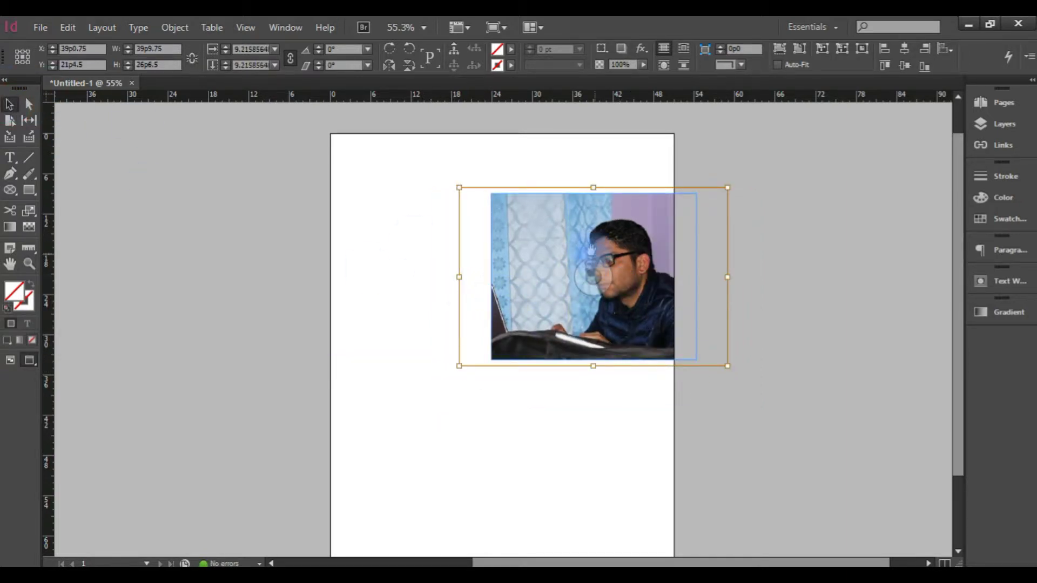
- Try shifting the image content to the left within its frame, and undo it
left_click_drag(591, 249, 489, 262)
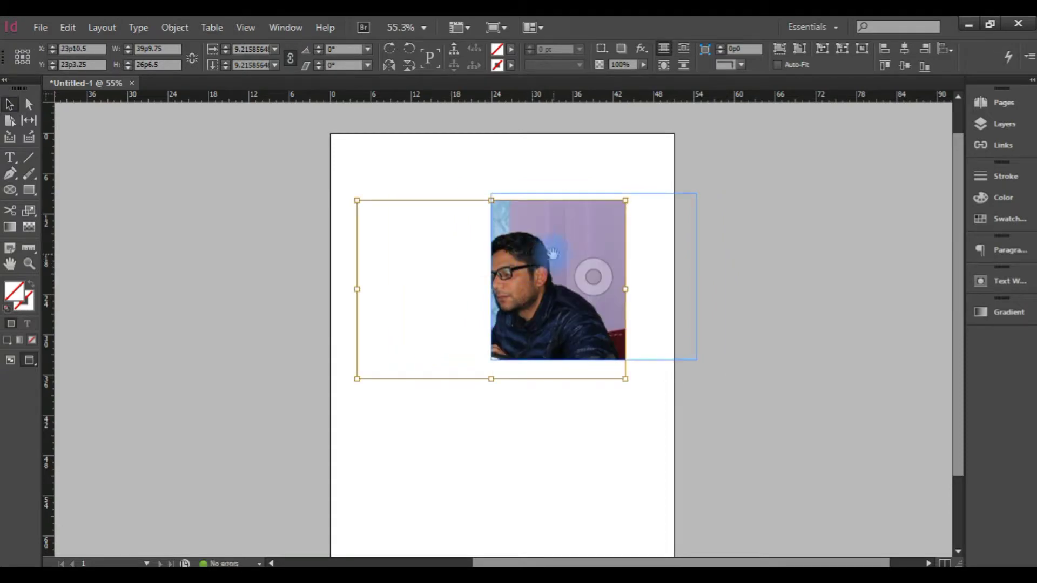
key("ctrl+z")
left_click(477, 143)
- Move the cropped photo to the page's upper-left corner and place a duplicate of it directly below
left_click_drag(593, 228, 443, 178)
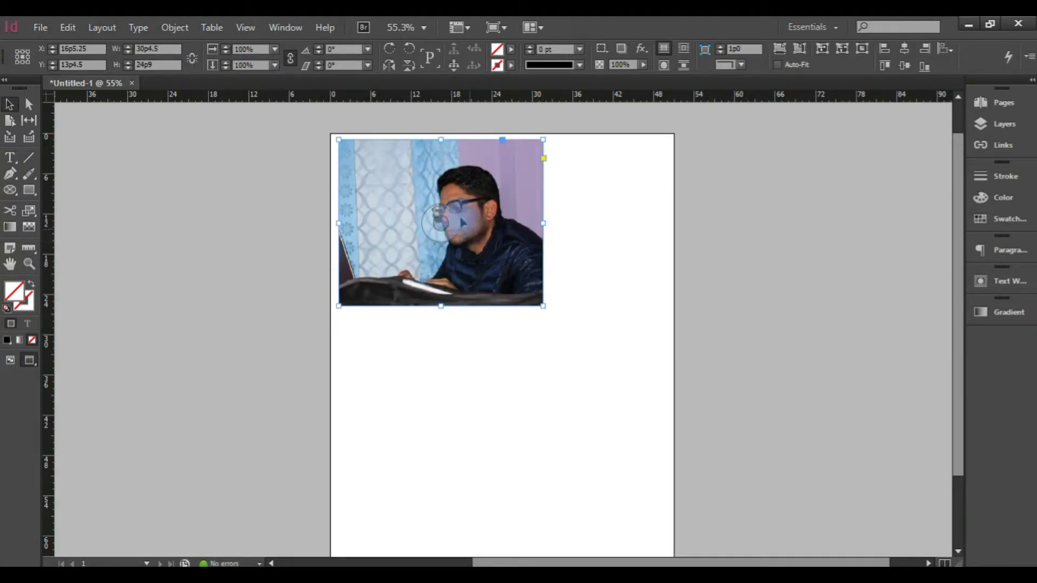
left_click_drag(468, 194, 472, 389)
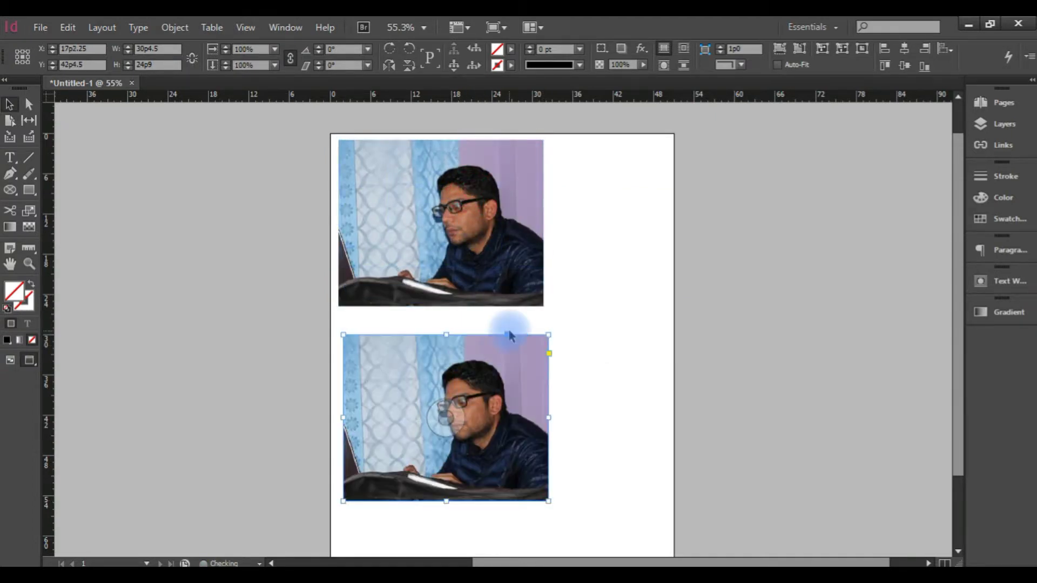
scroll(509, 336, "down", 2)
scroll(479, 348, "up", 3)
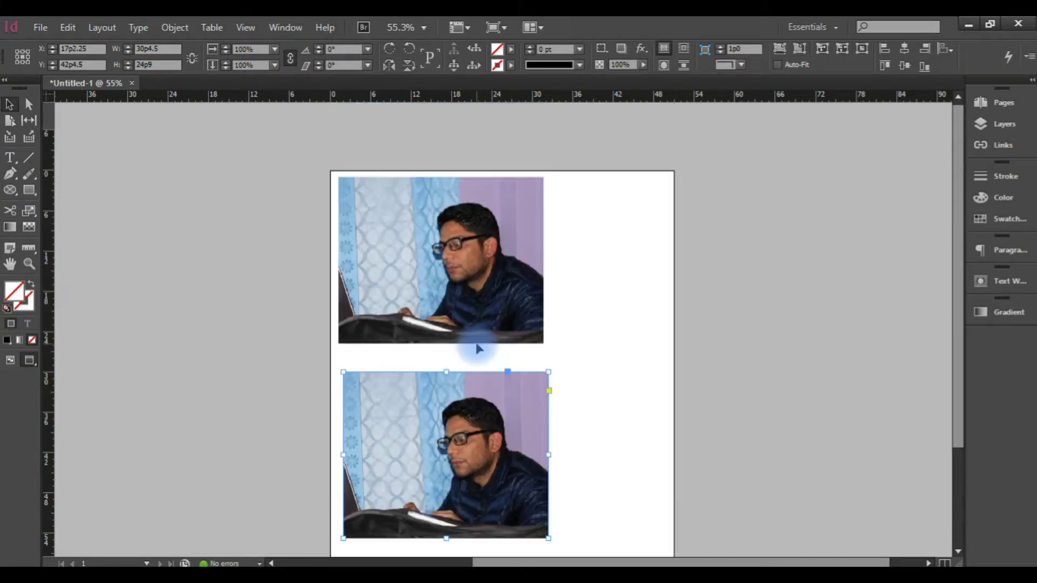
scroll(476, 343, "down", 3)
scroll(476, 335, "up", 3)
scroll(474, 336, "down", 3)
scroll(489, 348, "up", 3)
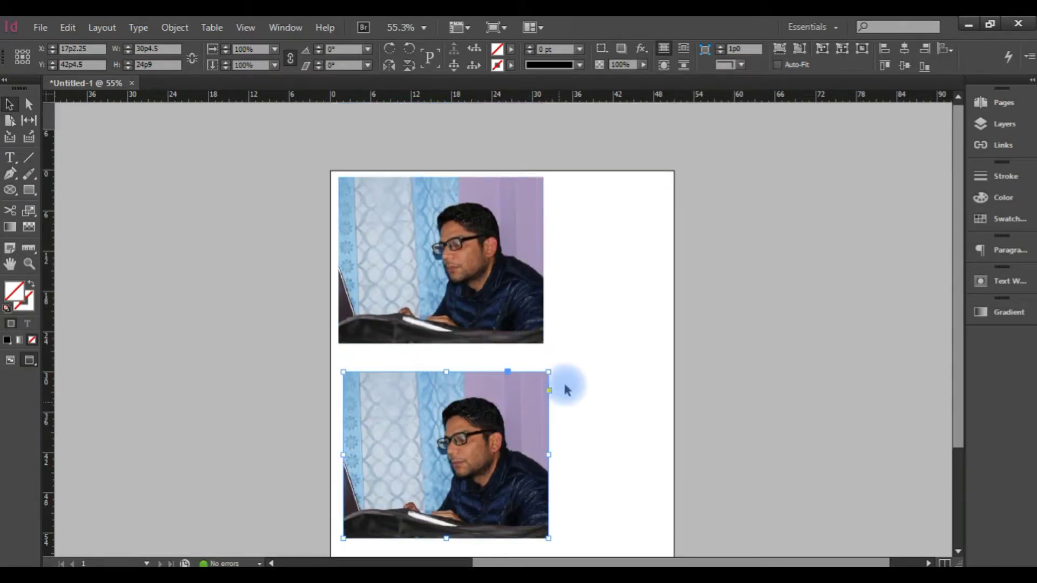
- Crop the duplicate from its upper-right corner to about 18p6 × 16p3 and align it under the large photo's left edge
left_click_drag(548, 372, 468, 429)
left_click_drag(437, 484, 432, 407)
scroll(432, 406, "down", 2)
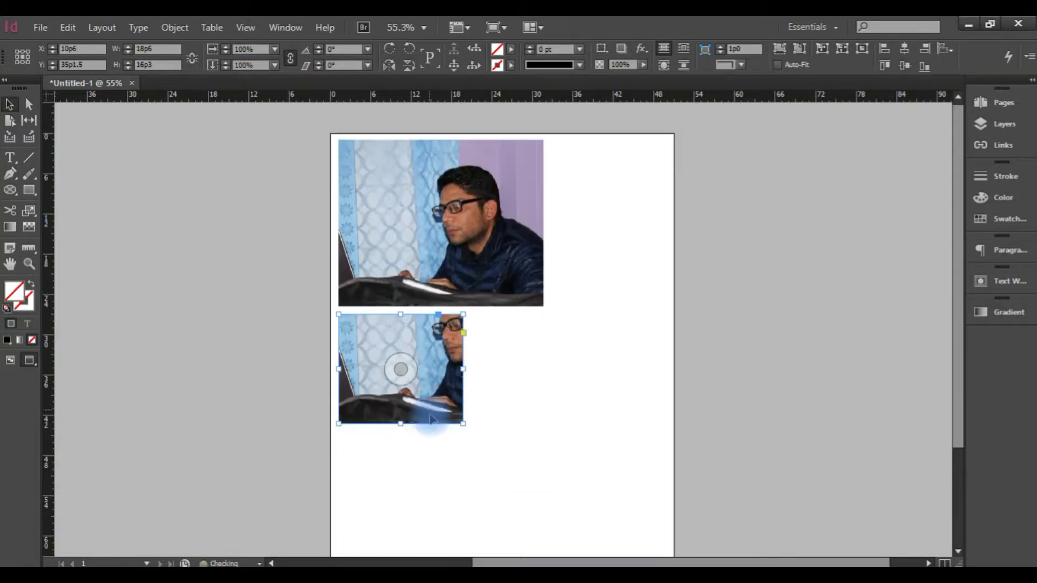
- Duplicate the small cropped photo twice, placing one copy beside it on the right and one below it
left_click_drag(398, 365, 565, 340)
scroll(565, 360, "down", 4)
left_click_drag(565, 282, 426, 404)
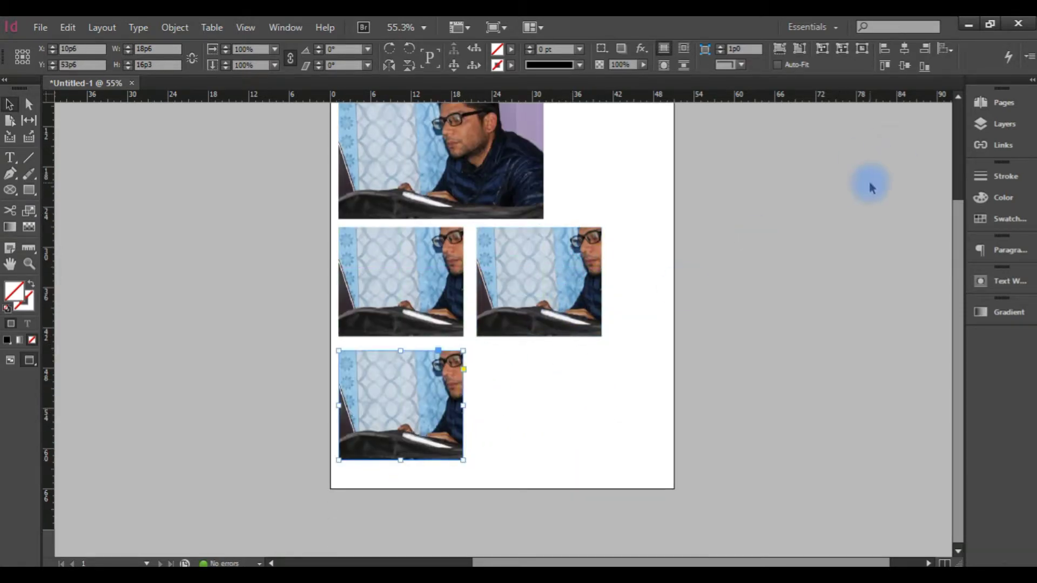
- Check the selected photo's link information and the display performance options, choosing Typical Display
left_click(1003, 145)
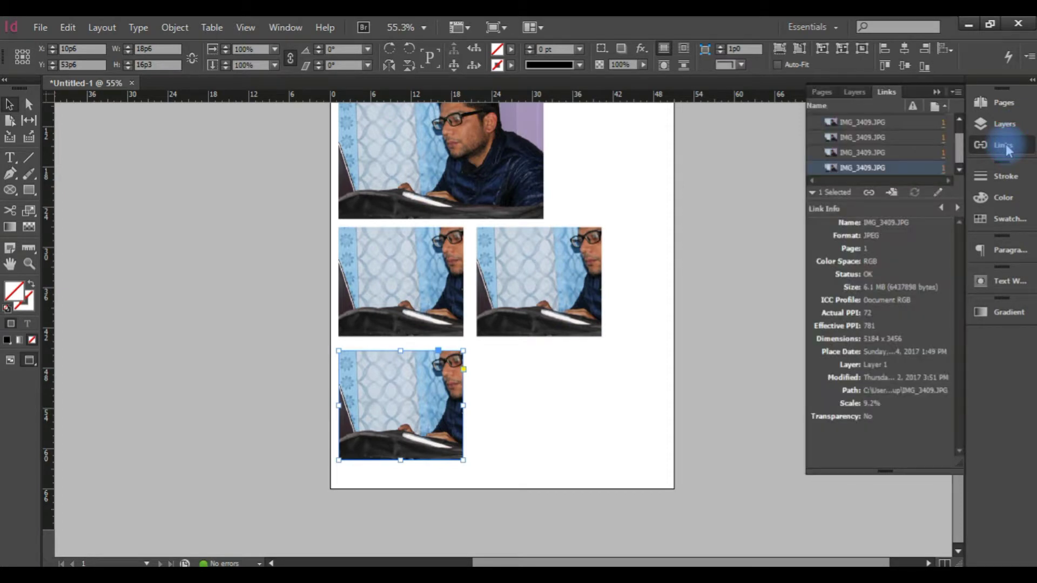
left_click(1004, 146)
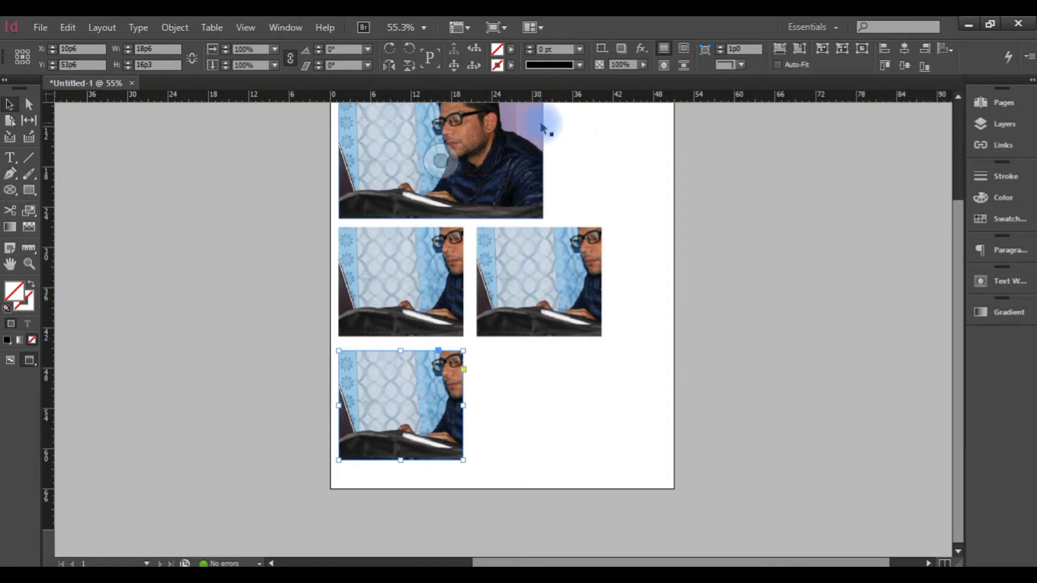
left_click(246, 27)
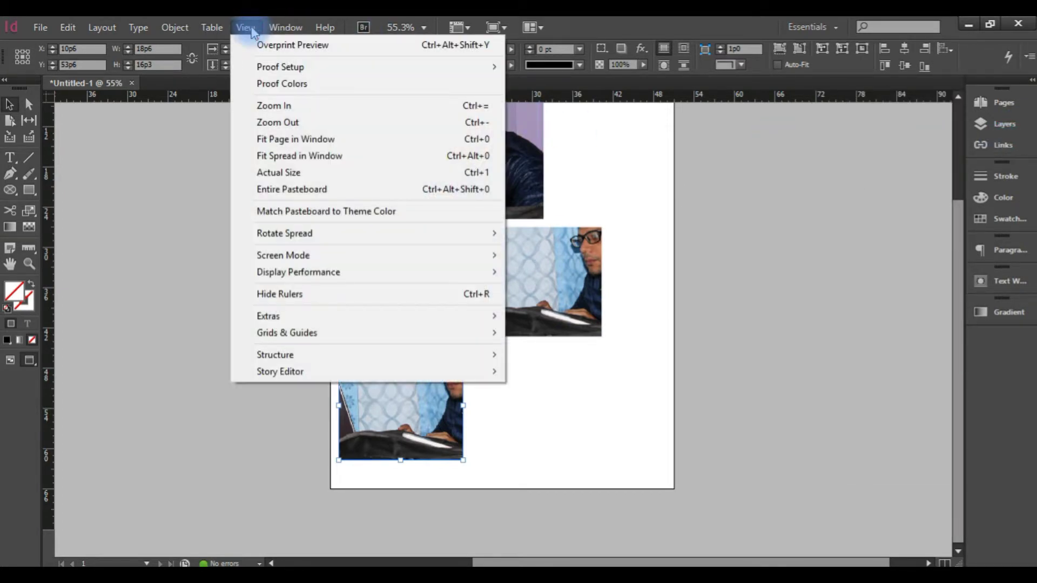
mouse_move(427, 260)
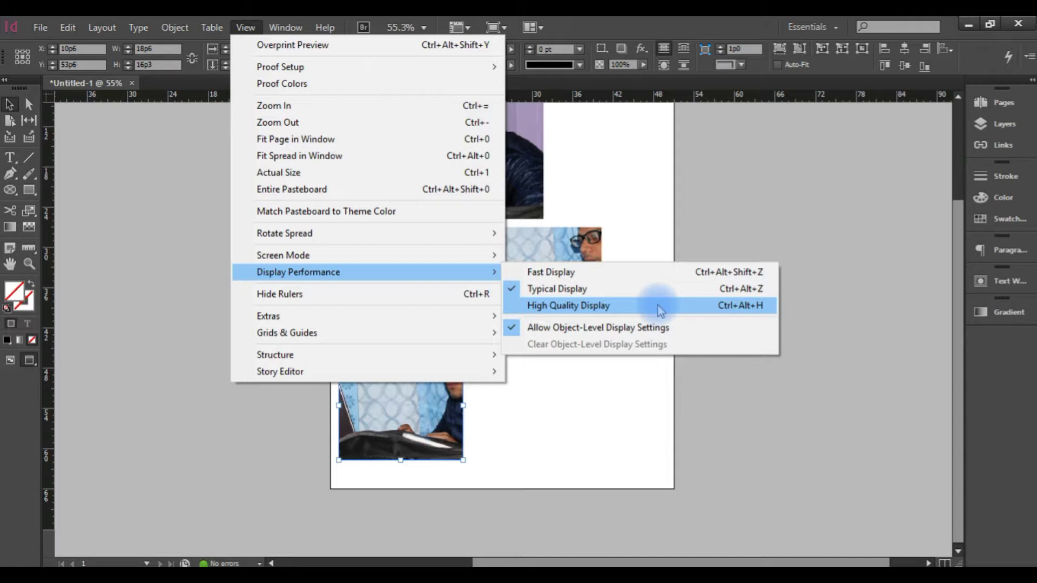
left_click(618, 290)
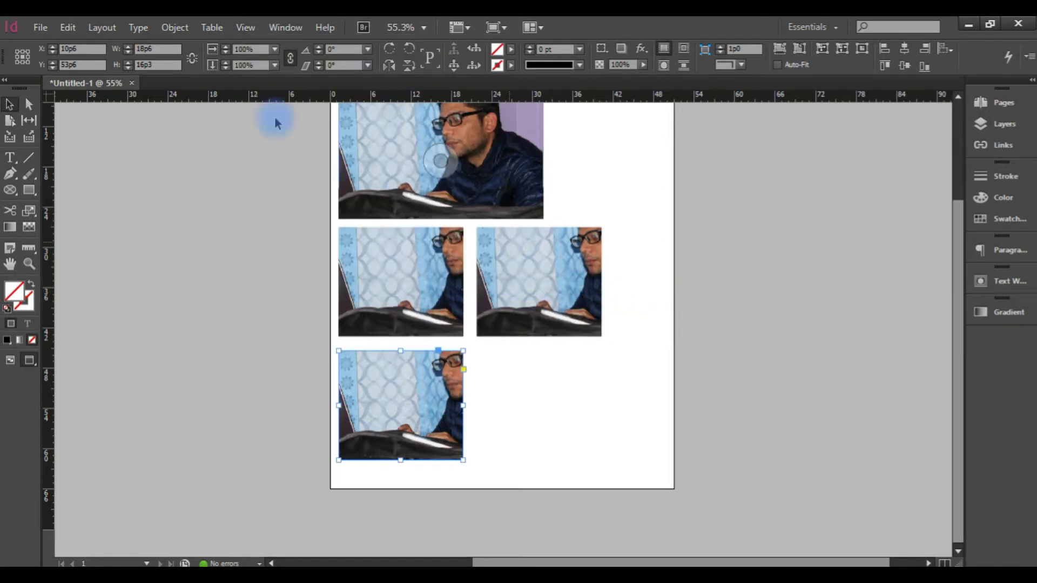
- Set the document's display performance to Fast Display
left_click(247, 29)
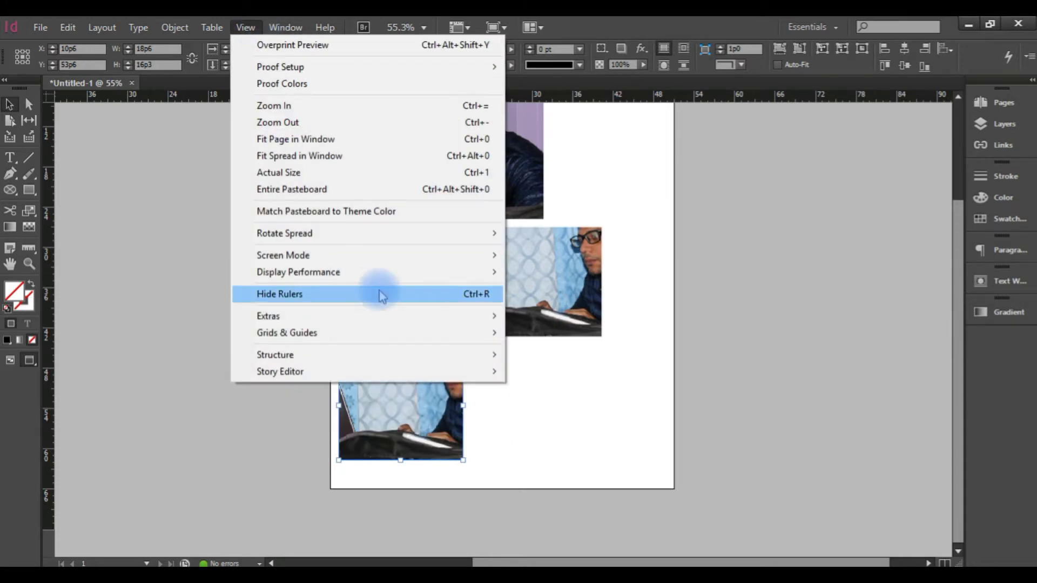
left_click(440, 272)
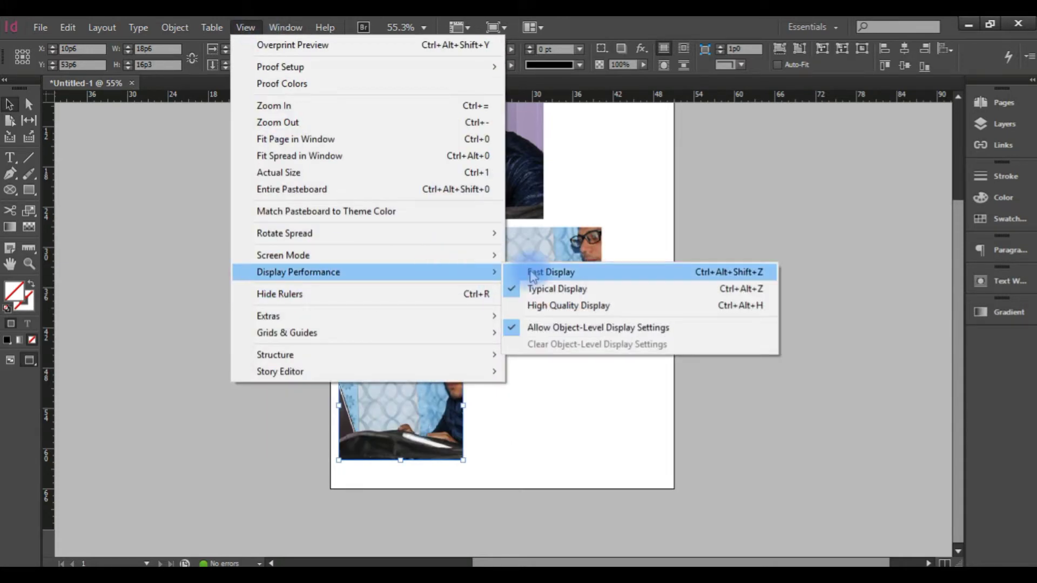
left_click(601, 274)
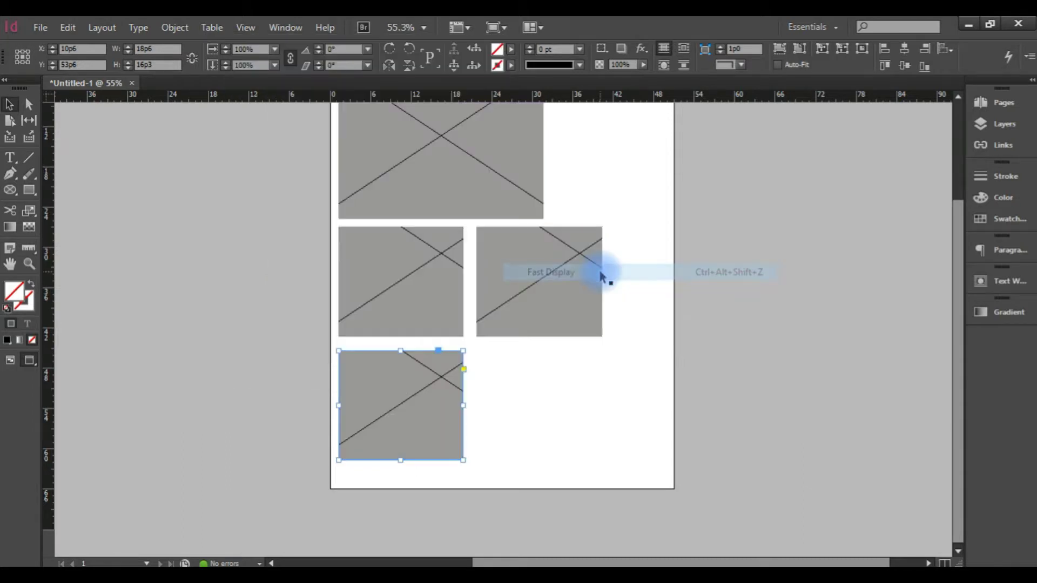
- Look over all the photo frames on the page in Fast Display
scroll(710, 248, "up", 3)
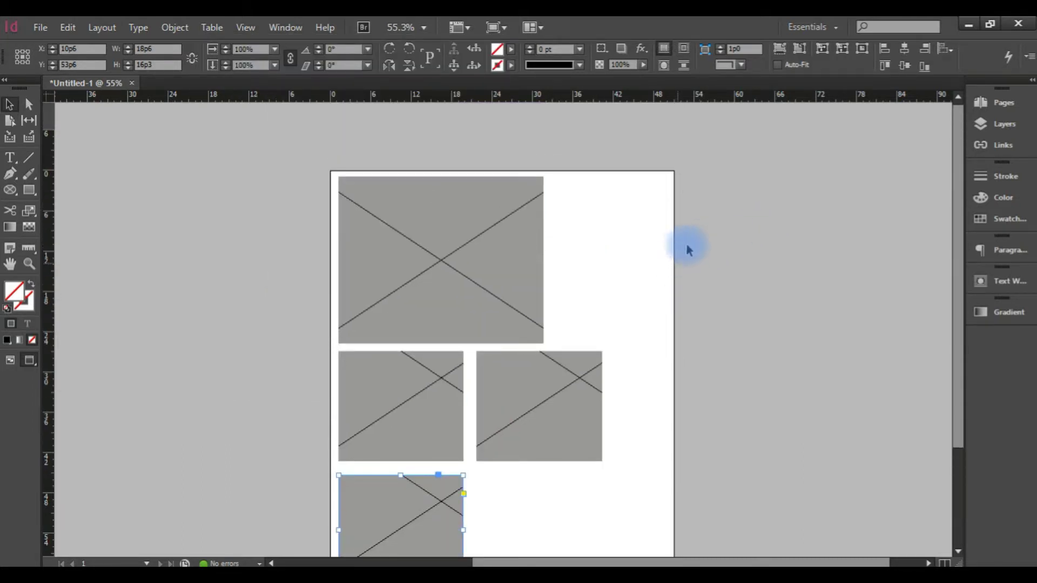
scroll(638, 248, "down", 1)
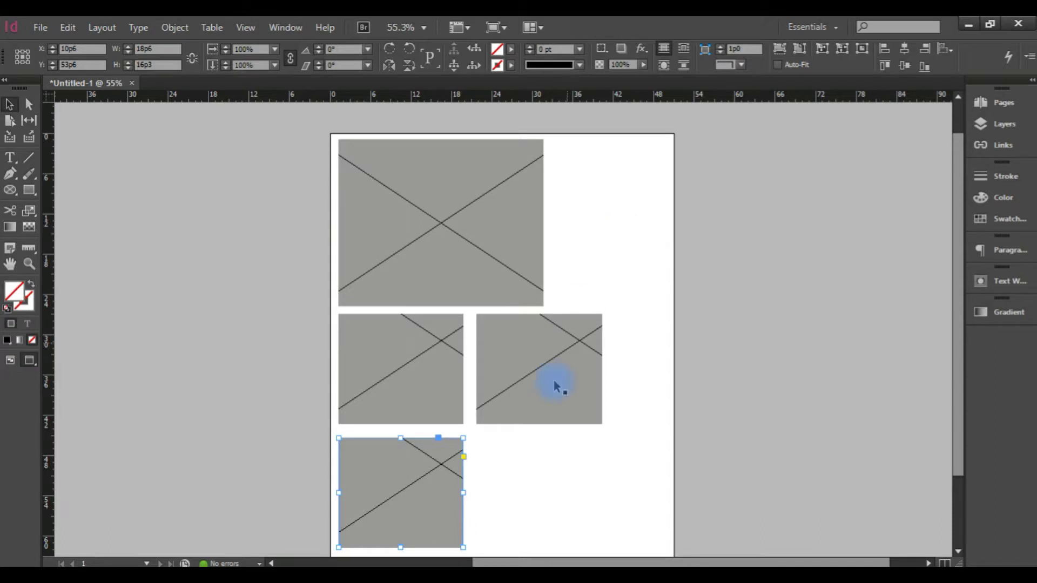
scroll(586, 308, "down", 2)
scroll(594, 335, "up", 3)
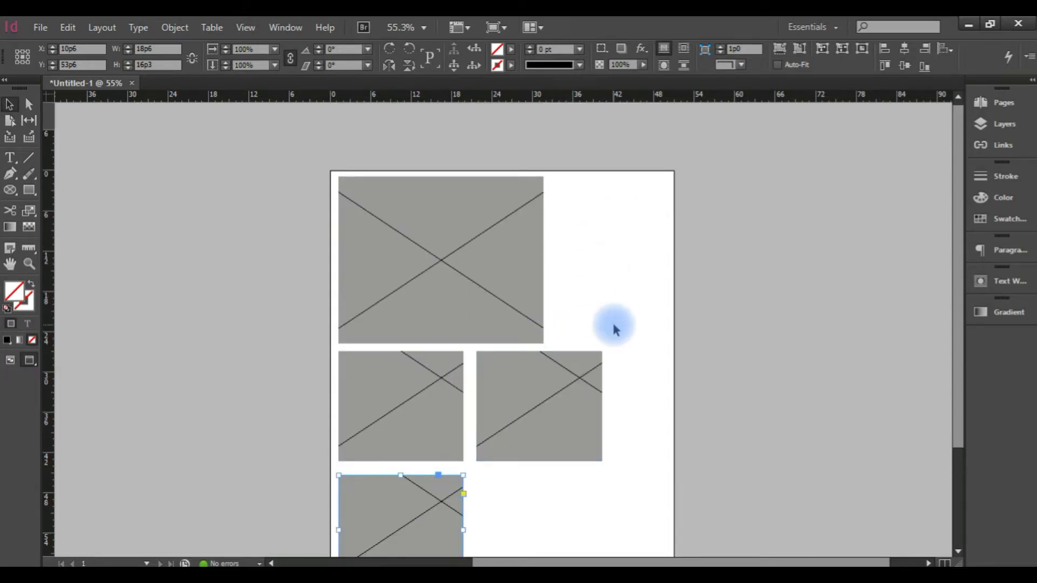
scroll(604, 316, "down", 3)
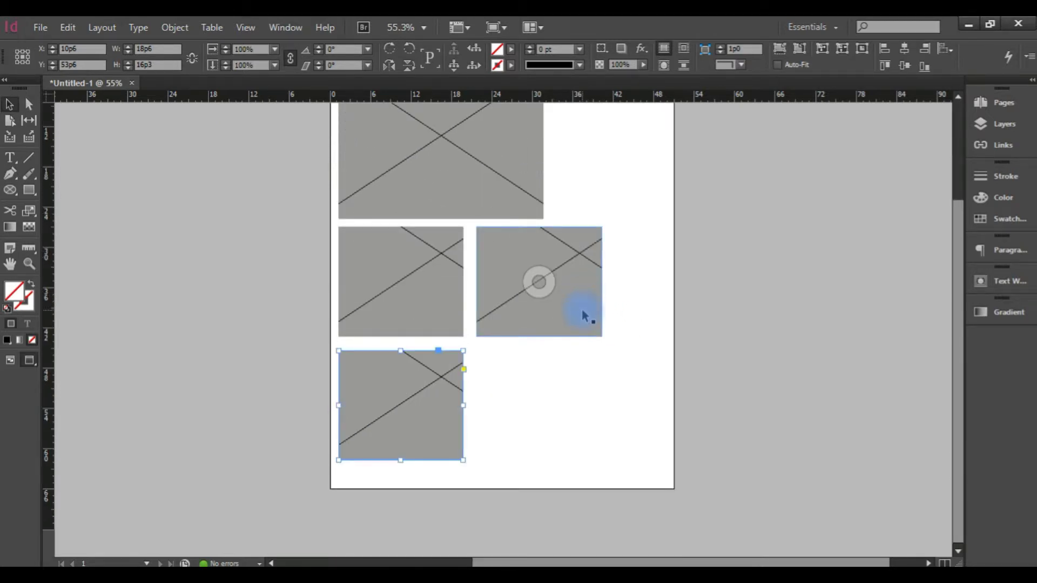
scroll(584, 316, "up", 3)
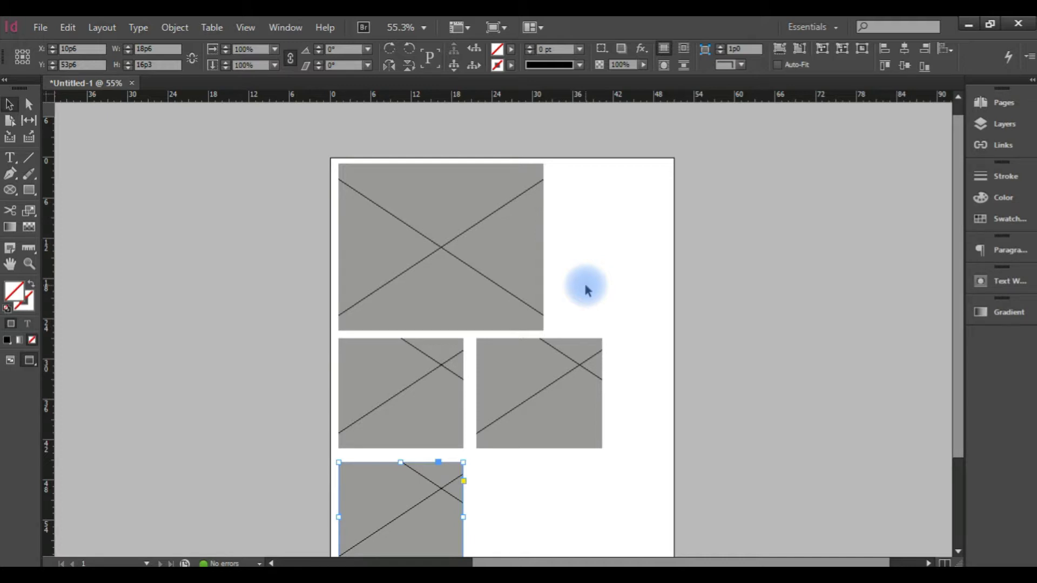
scroll(584, 290, "down", 3)
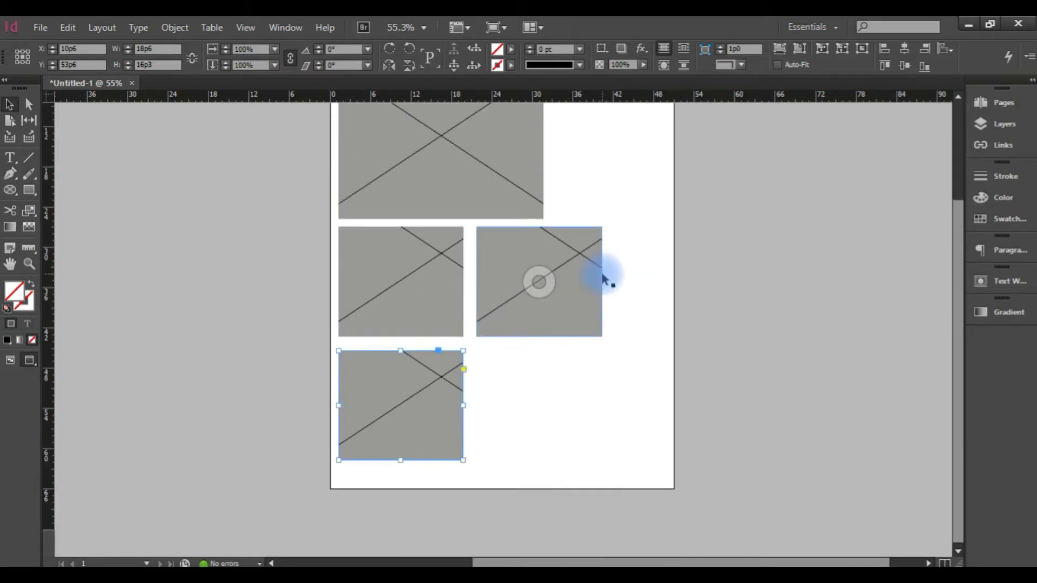
scroll(594, 324, "up", 3)
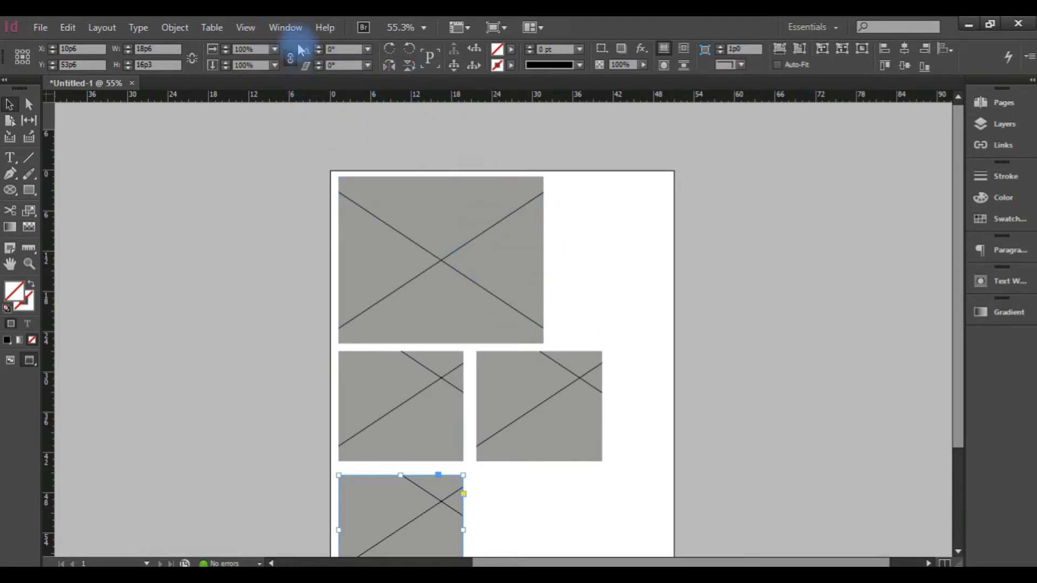
- Switch the document's display performance back to Typical Display
left_click(285, 27)
mouse_move(244, 28)
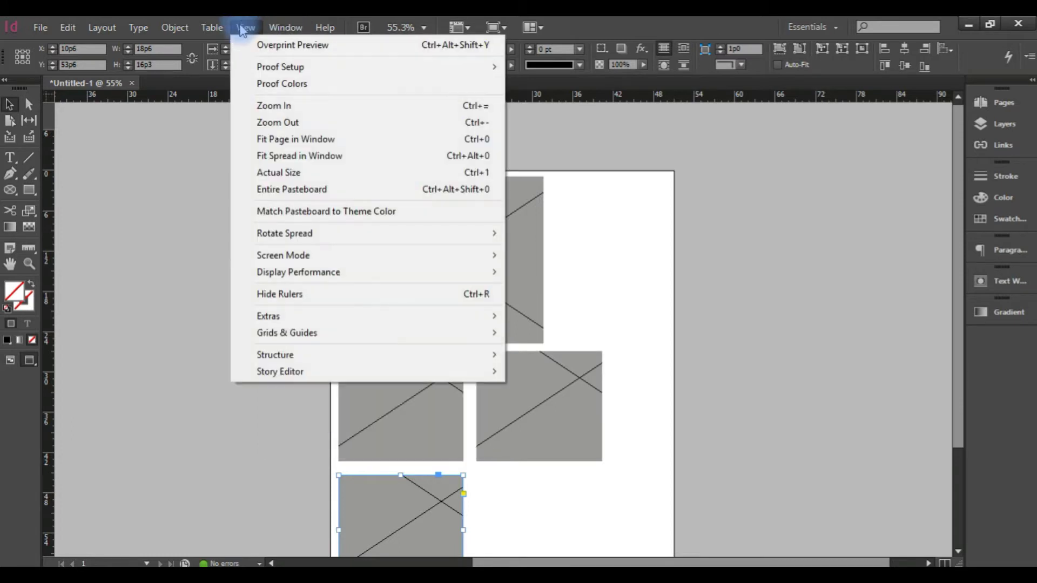
mouse_move(407, 261)
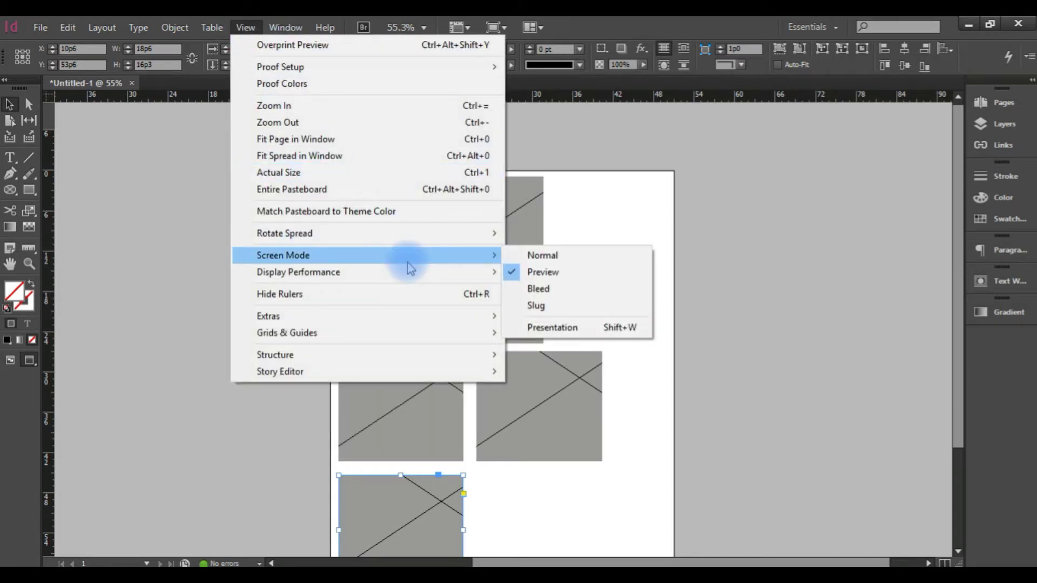
mouse_move(429, 276)
left_click(578, 290)
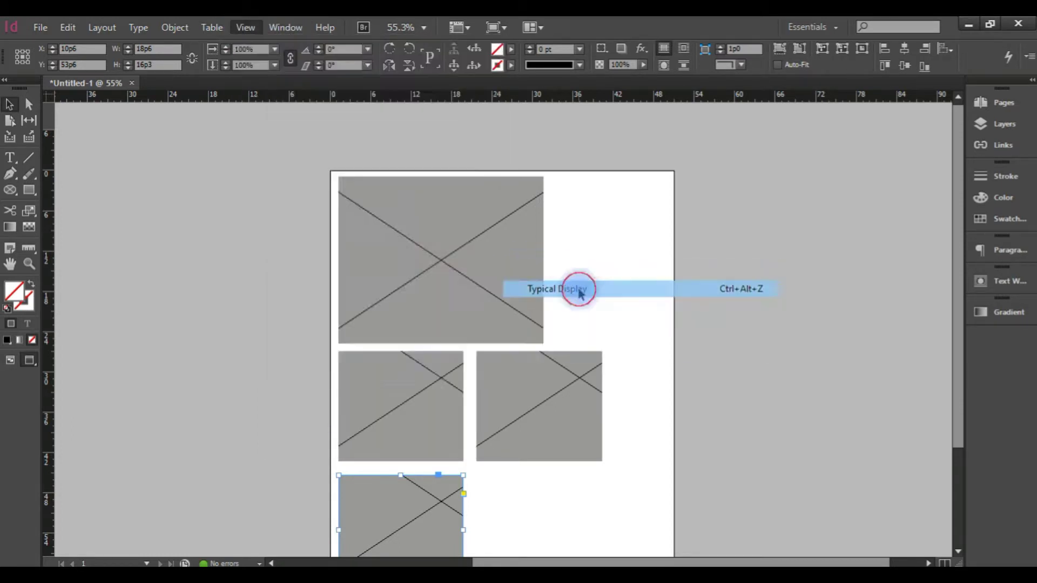
- Show the document's image links and widen the list so the full link details are readable
left_click(1002, 147)
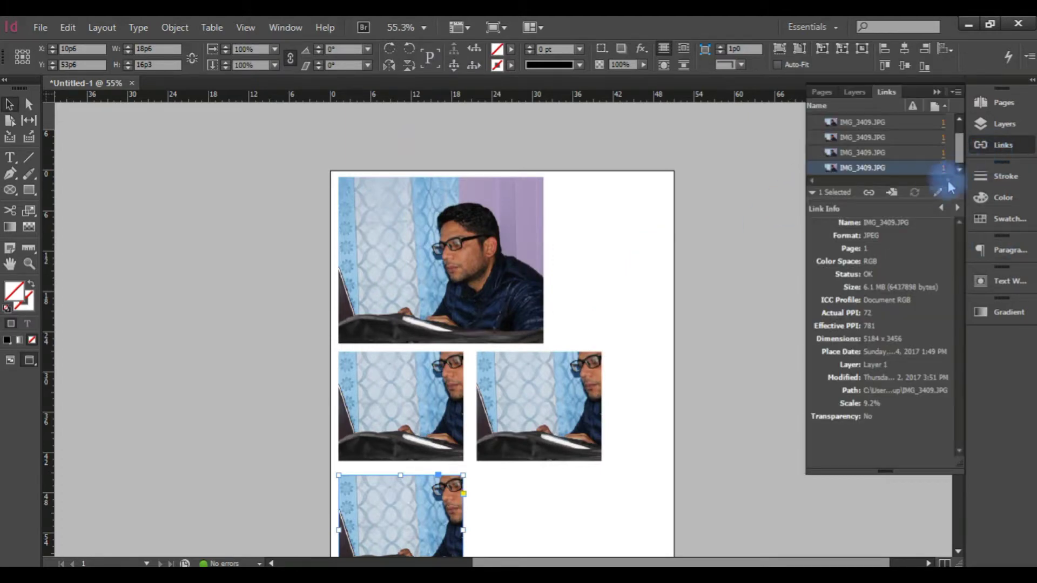
left_click_drag(886, 470, 724, 451)
scroll(794, 151, "up", 1)
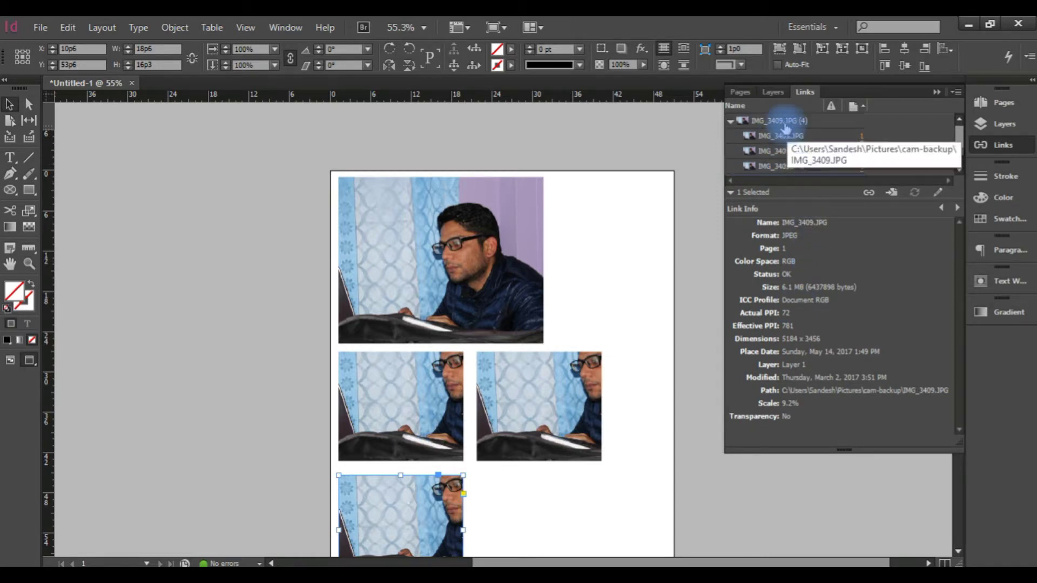
- Inspect the link information of the IMG_3409.JPG group and of its individual instances
left_click(784, 125)
scroll(796, 156, "down", 1)
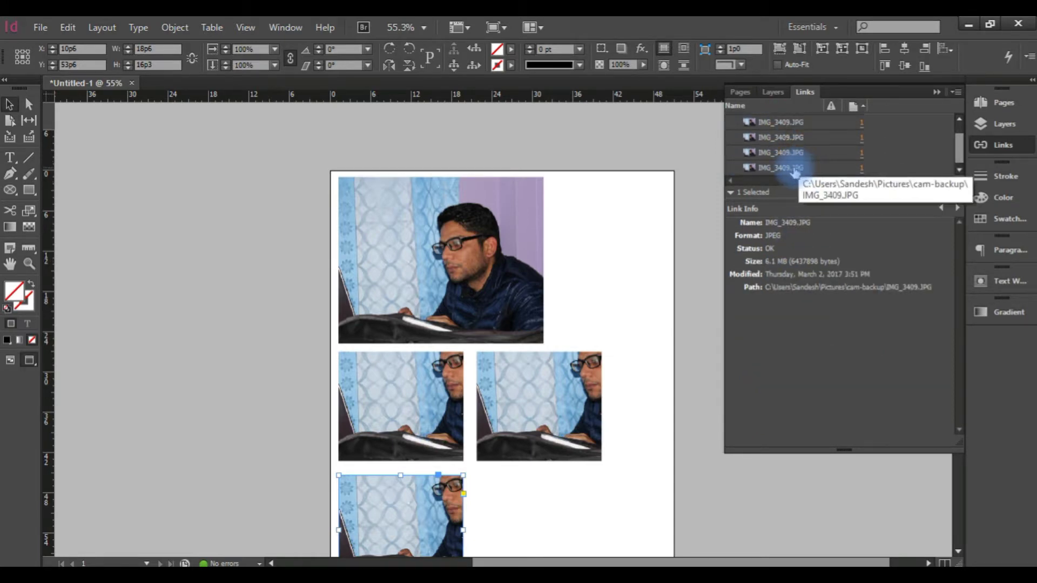
left_click(796, 170)
scroll(790, 165, "up", 1)
left_click(764, 153)
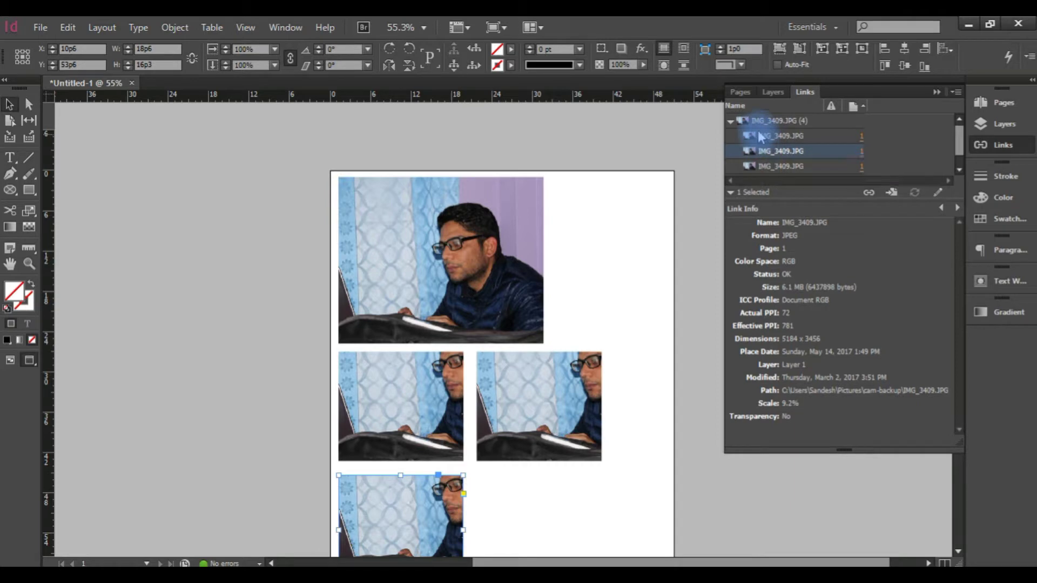
- Collapse the IMG_3409.JPG link group and view the relink and embed options available for all its instances
left_click(731, 122)
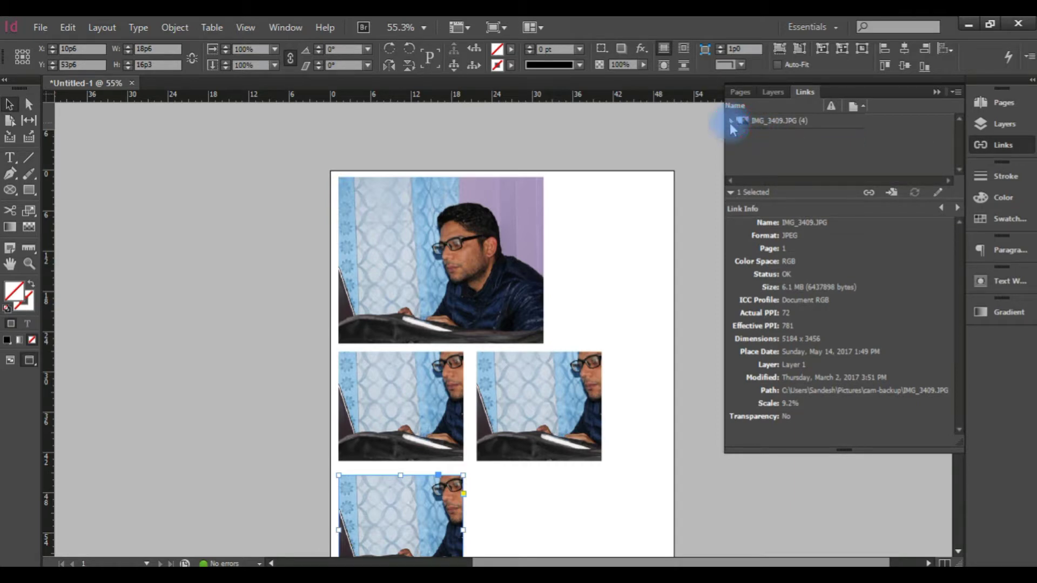
left_click(756, 121)
right_click(762, 122)
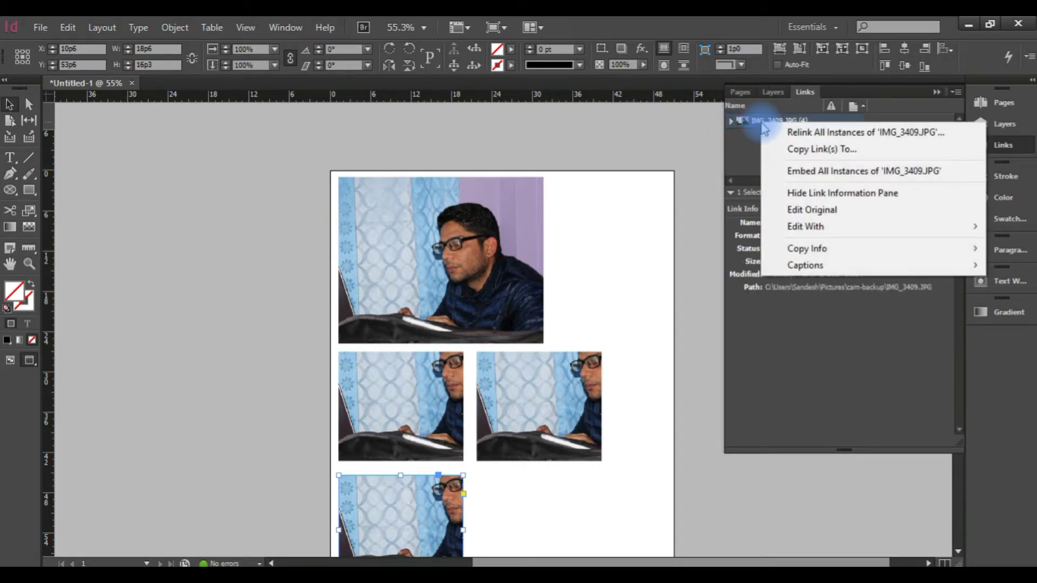
left_click(747, 145)
left_click(756, 122)
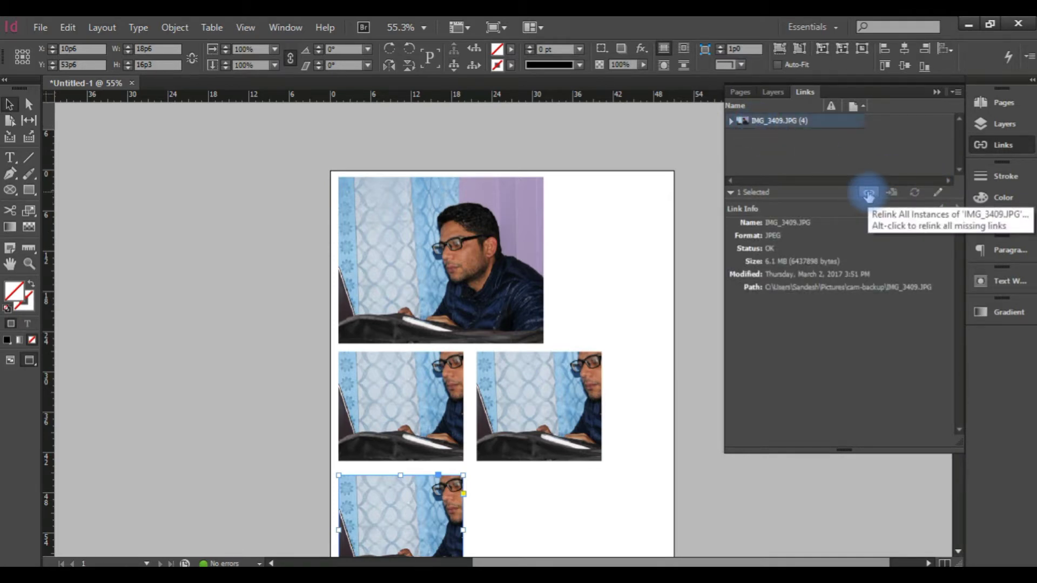
- Select the large photo on the page to see its link entry, and select the IMG_3409.JPG group covering all instances
left_click(426, 227)
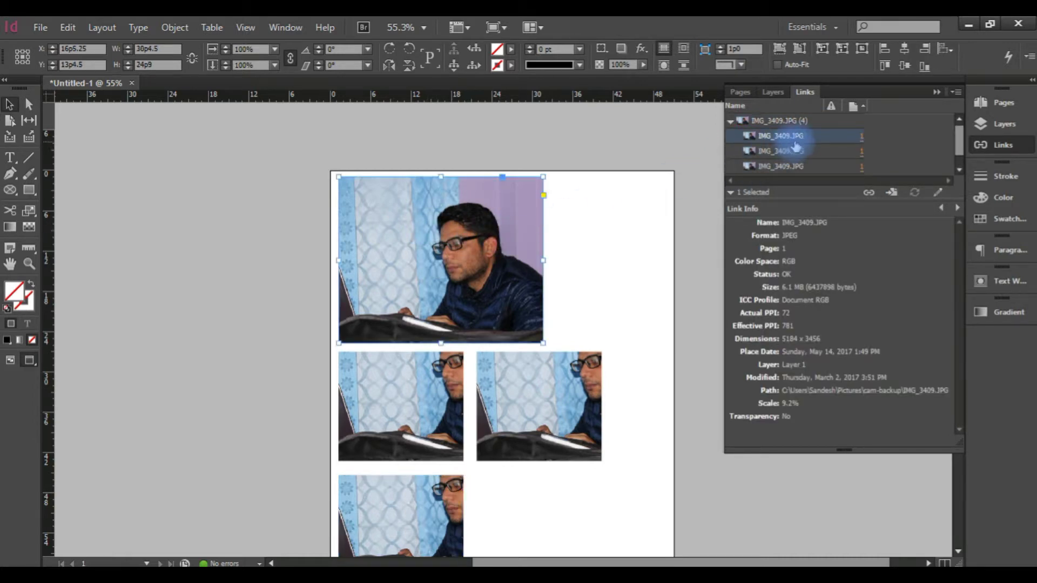
left_click(441, 262)
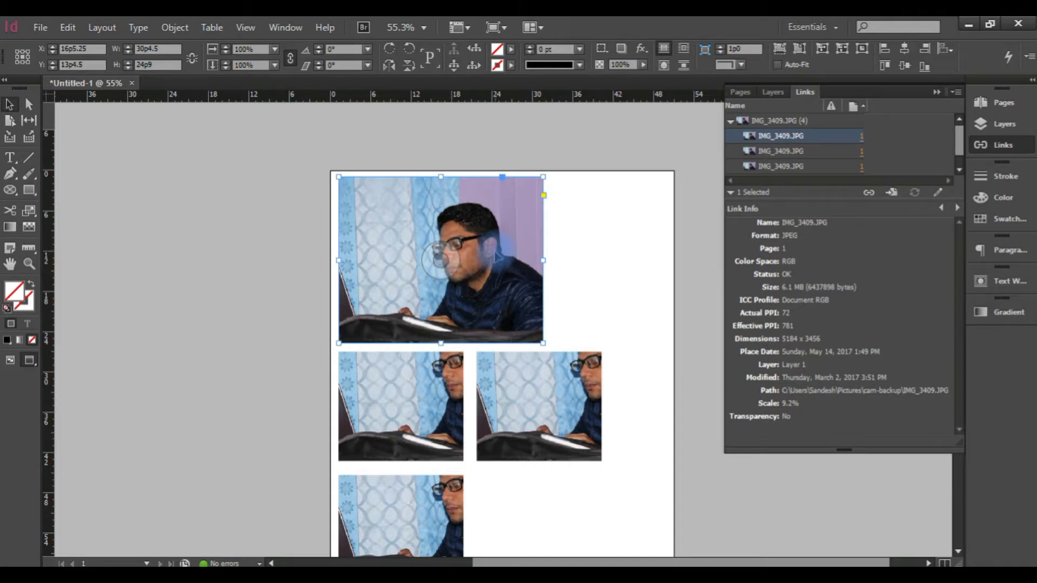
left_click(766, 122)
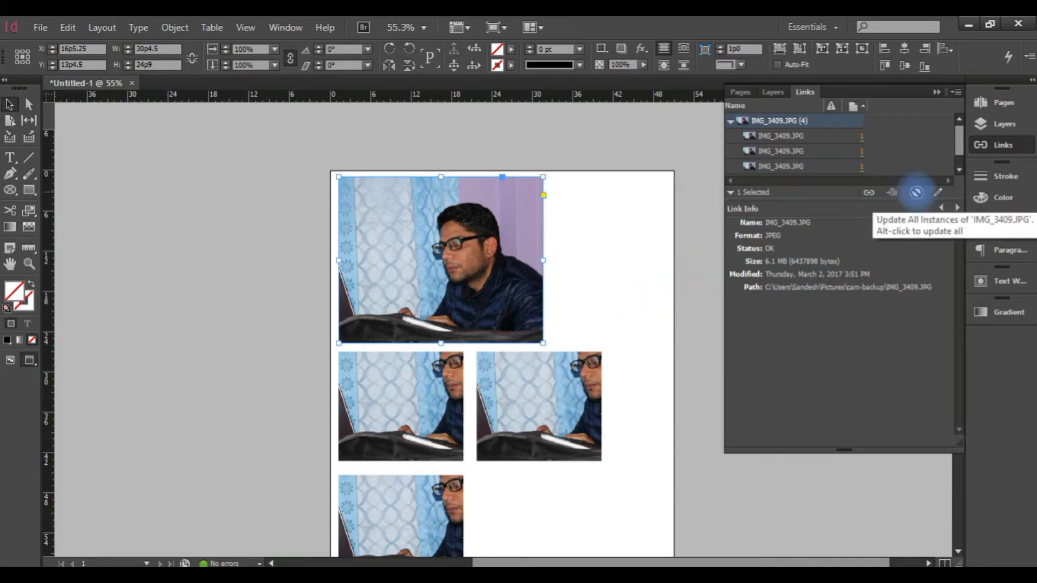
left_click(917, 192)
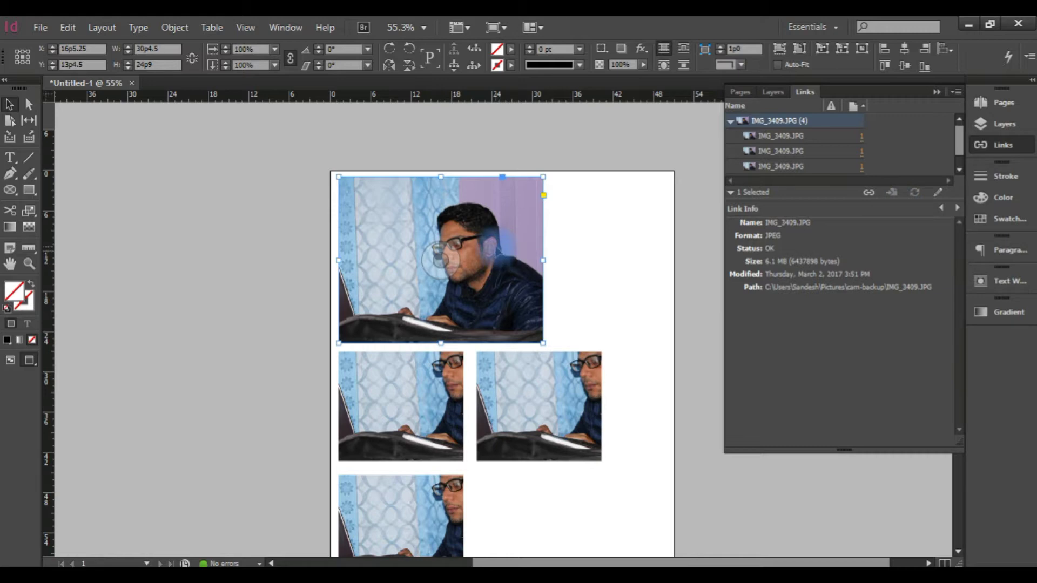
left_click(868, 193)
left_click(972, 28)
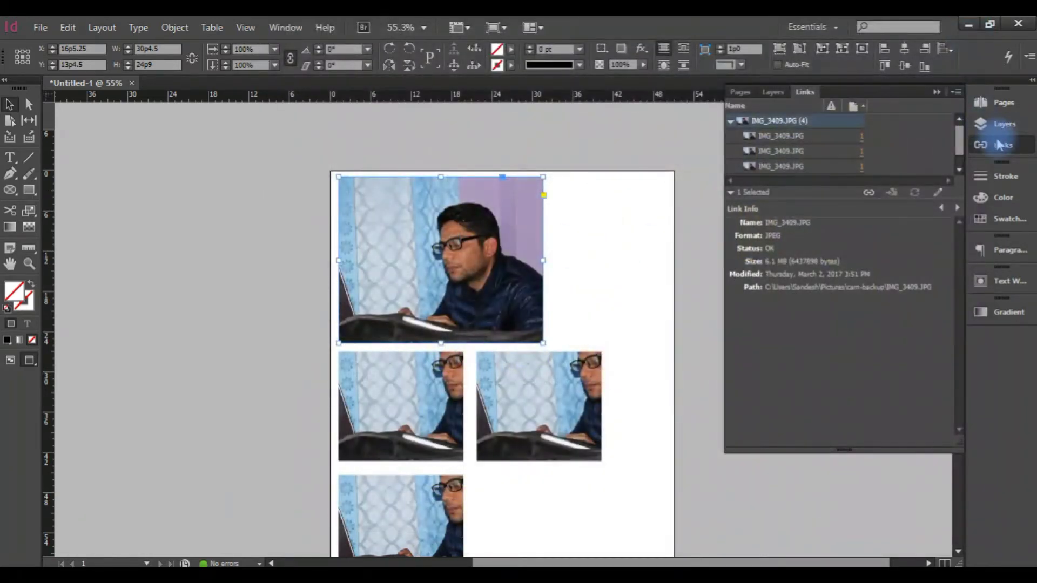
- Relink all instances of IMG_3409.JPG to IMG_4735.JPG from the class-bakup folder in Pictures
left_click(869, 194)
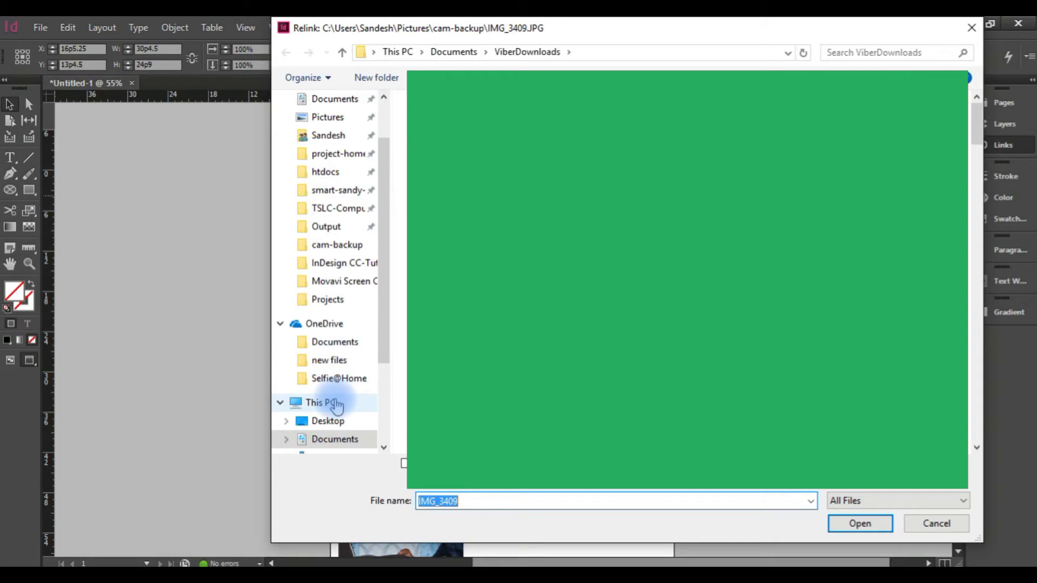
scroll(324, 400, "down", 1)
left_click(327, 439)
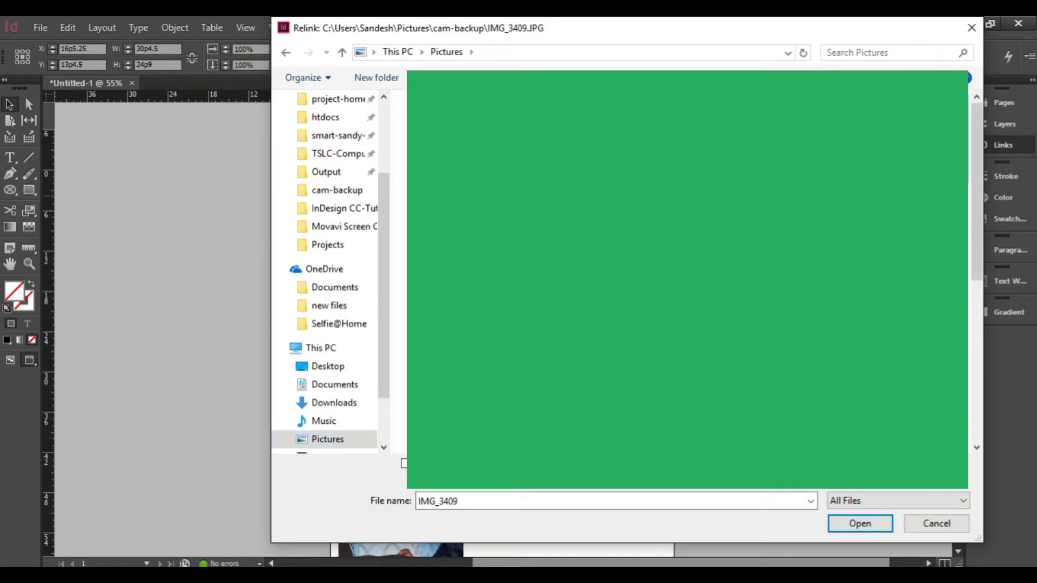
left_click(337, 190)
key("Return")
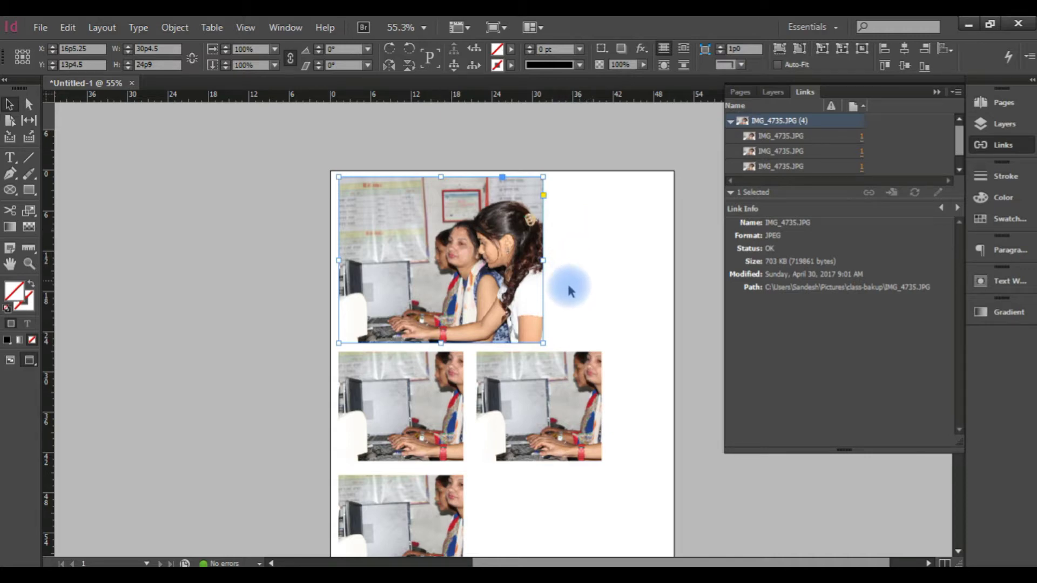
- Select the large photo and its smaller copies on the page to see their matching link entries
left_click(442, 259)
left_click(435, 486)
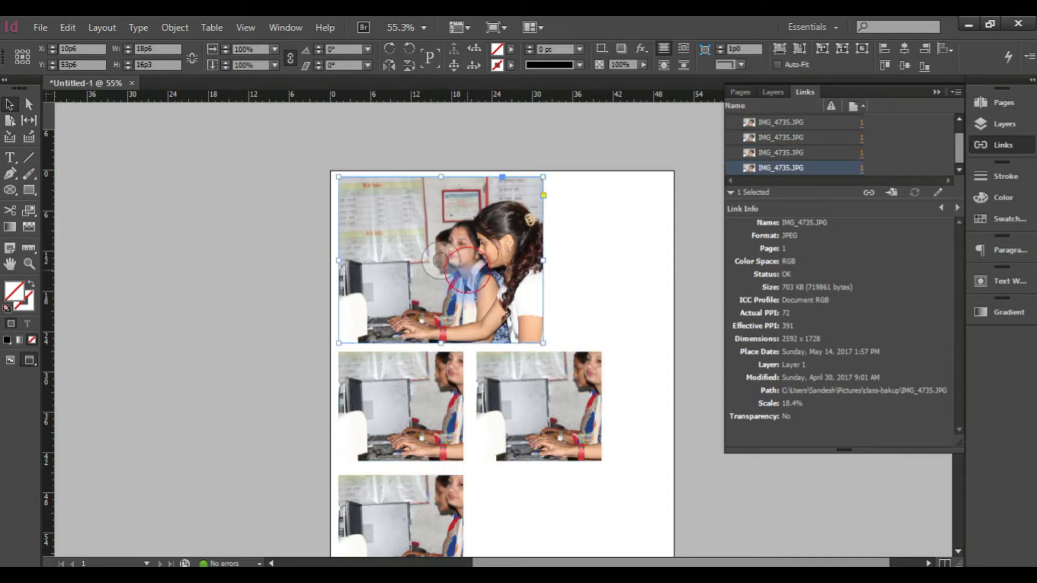
left_click(419, 401)
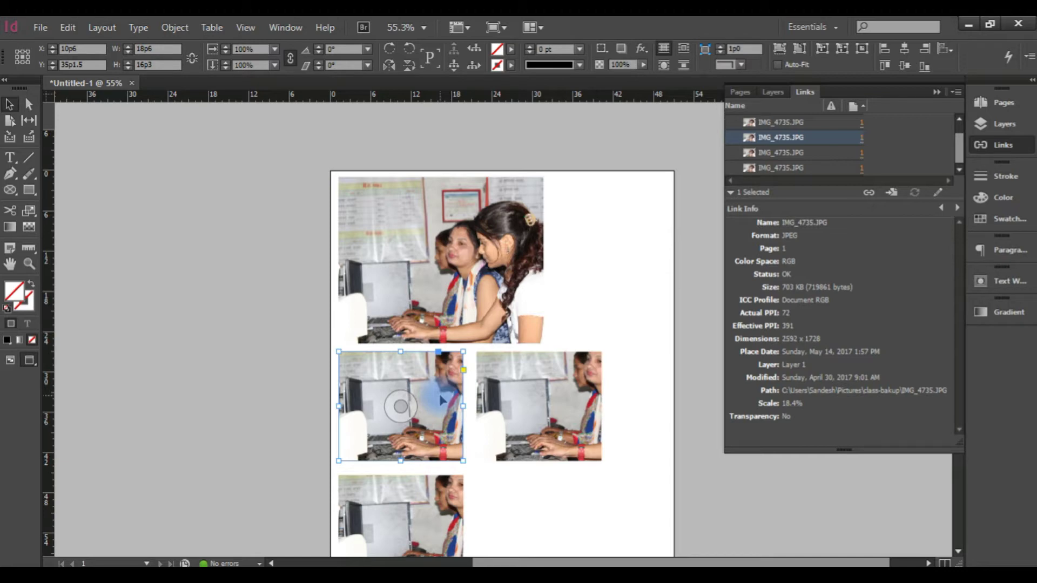
scroll(783, 157, "up", 1)
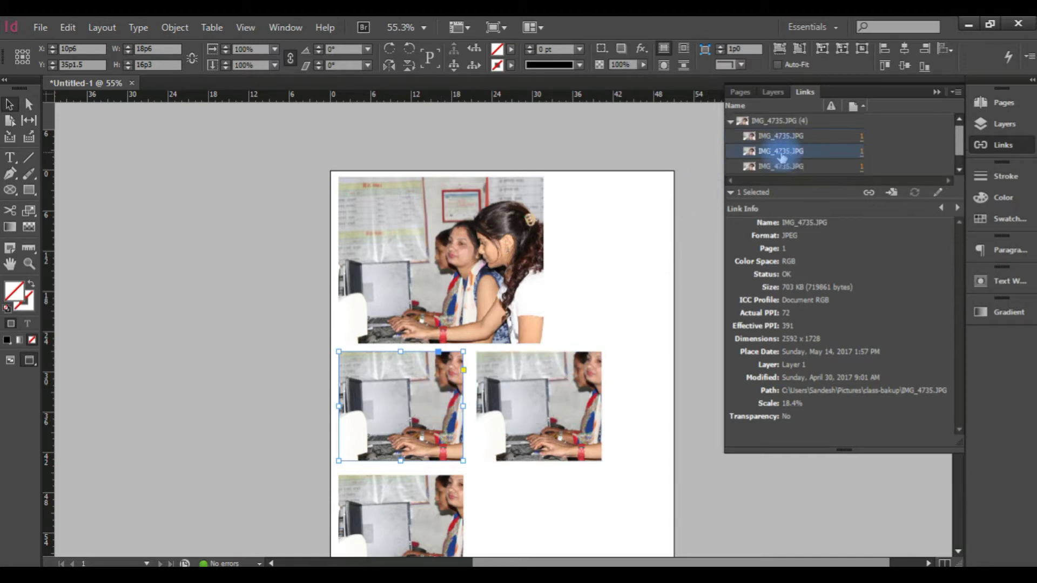
- Inspect the link information of the IMG_4735.JPG group and of each instance inside it
left_click(730, 121)
left_click(793, 121)
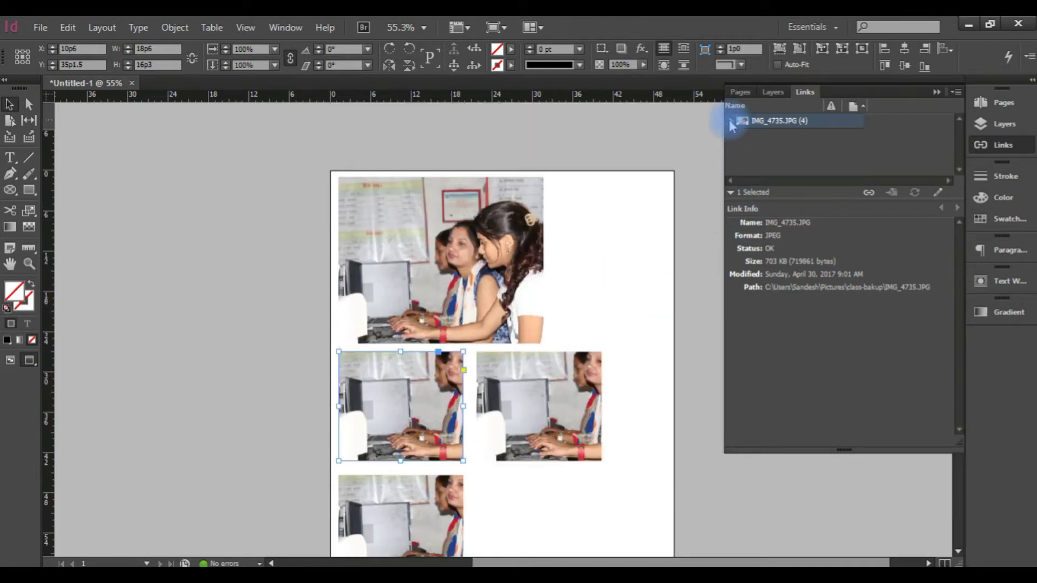
left_click(731, 123)
left_click(792, 137)
left_click(793, 151)
left_click(810, 168)
left_click(809, 168)
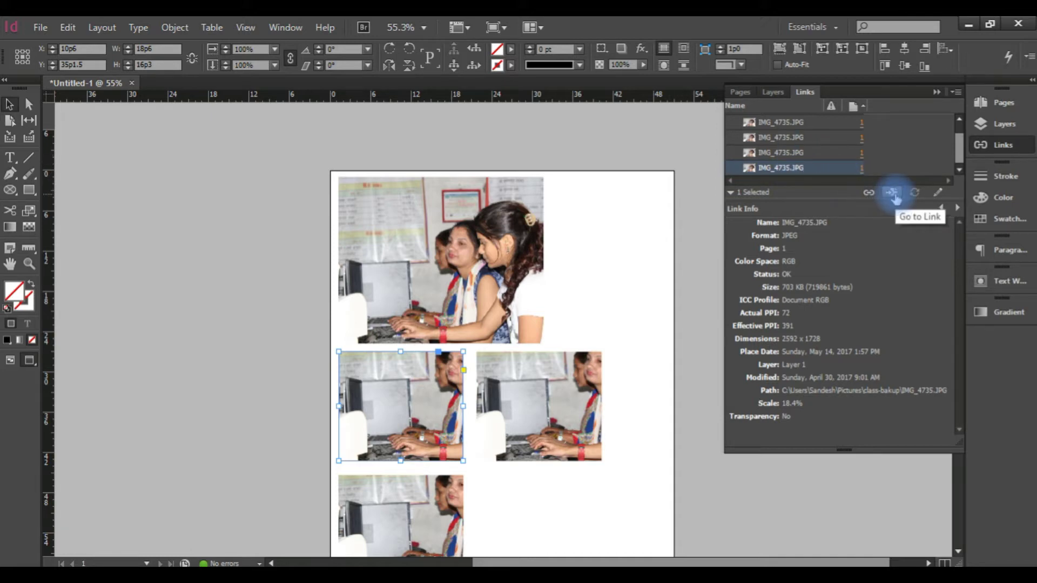
- Deselect the photo and add six new pages to the document
left_click(650, 238)
left_click(999, 103)
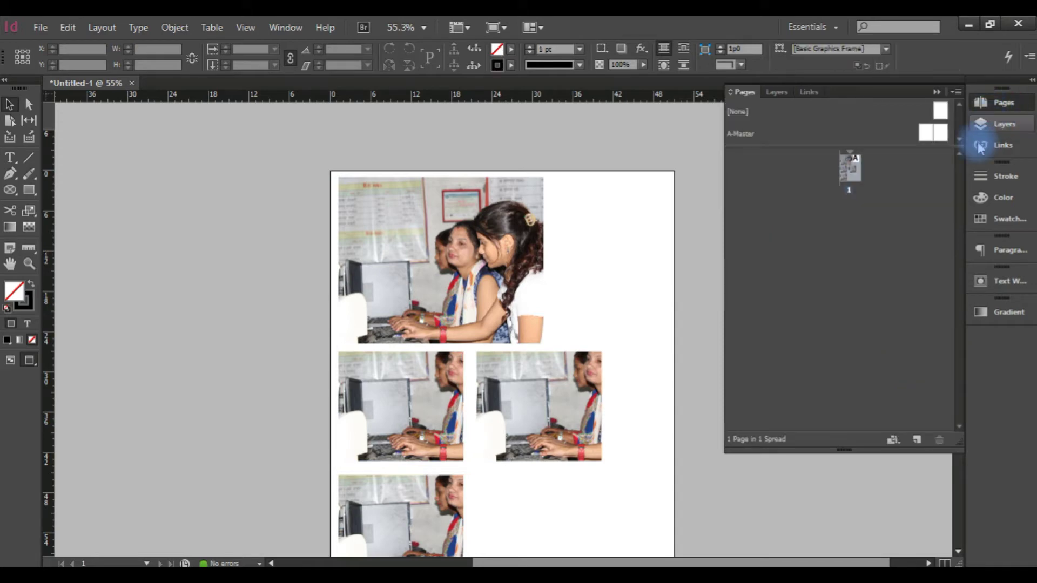
left_click(917, 440)
left_click(917, 440)
left_click(917, 439)
left_click(917, 439)
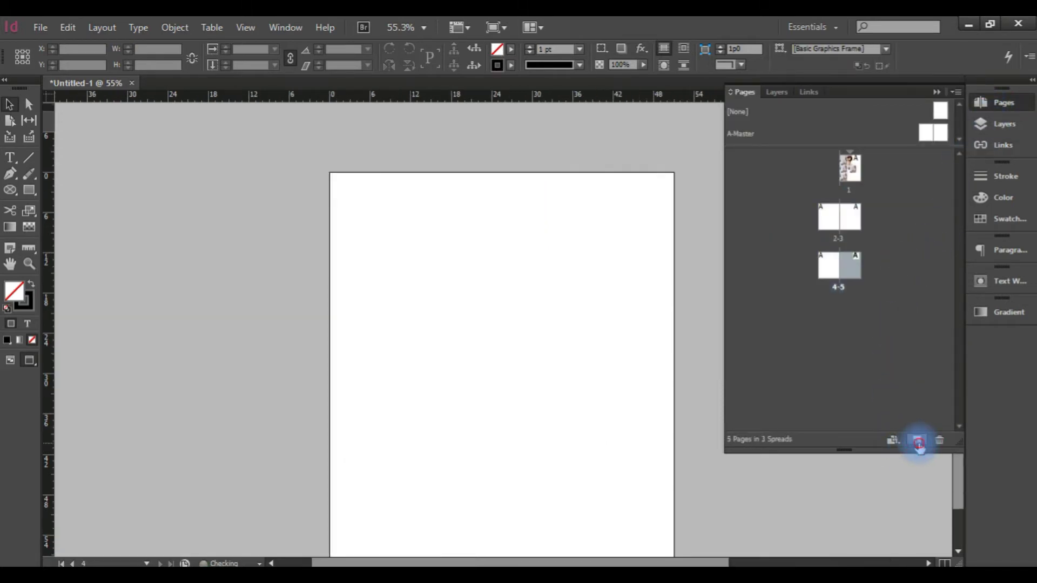
left_click(917, 440)
left_click(917, 440)
scroll(497, 355, "down", 1)
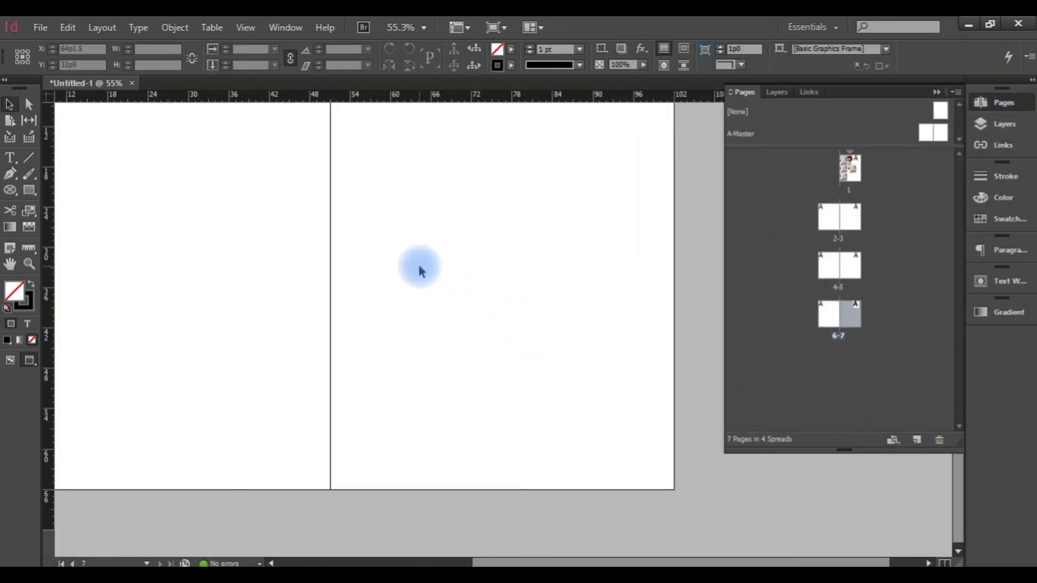
- Place the photo IMG_3417.JPG on page 7 in a frame about 27p0 wide and 18p0 high
scroll(421, 270, "up", 2)
left_click(40, 27)
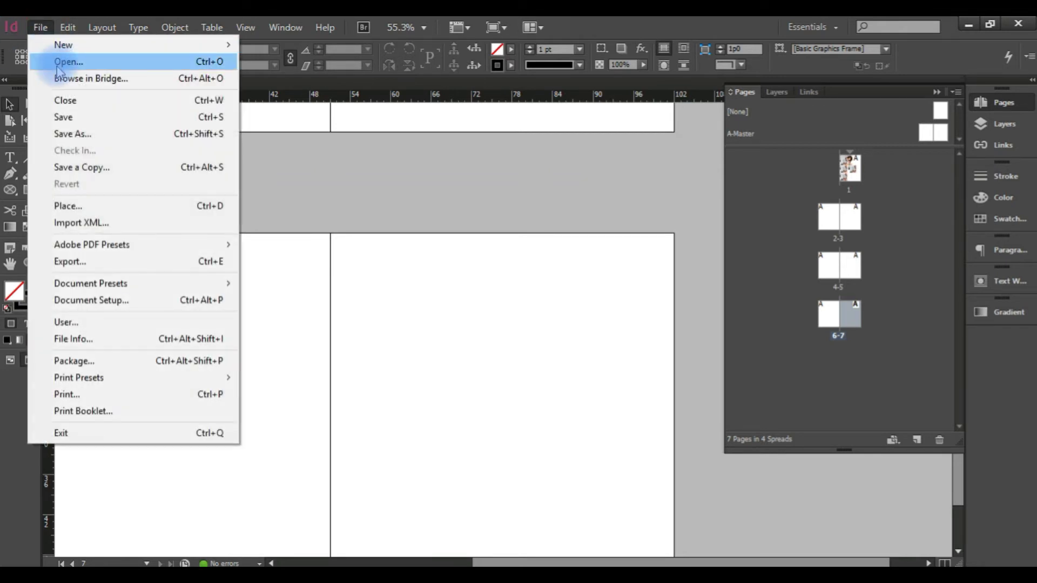
left_click(81, 205)
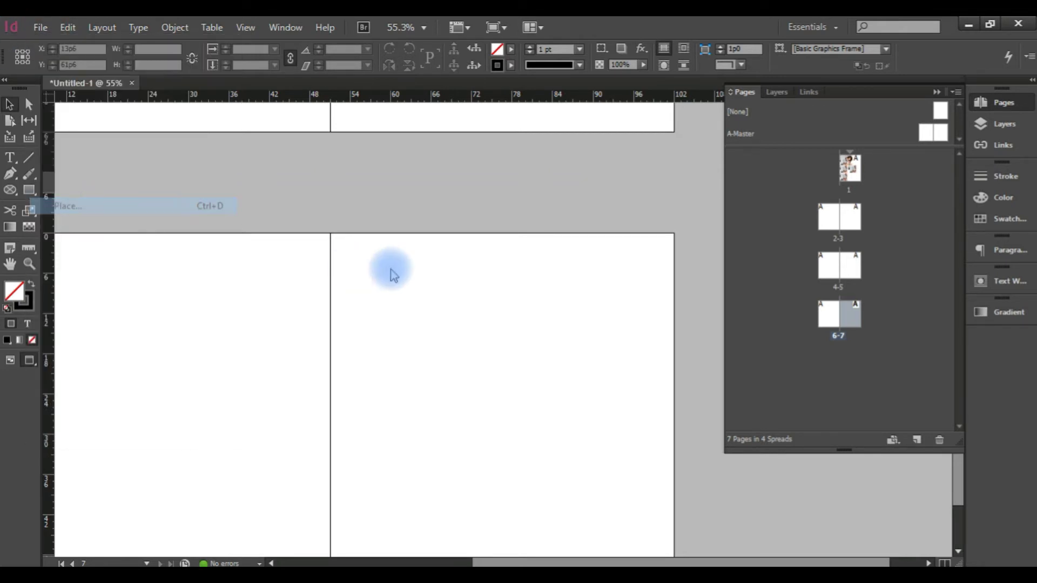
double_click(661, 270)
left_click_drag(359, 330, 542, 451)
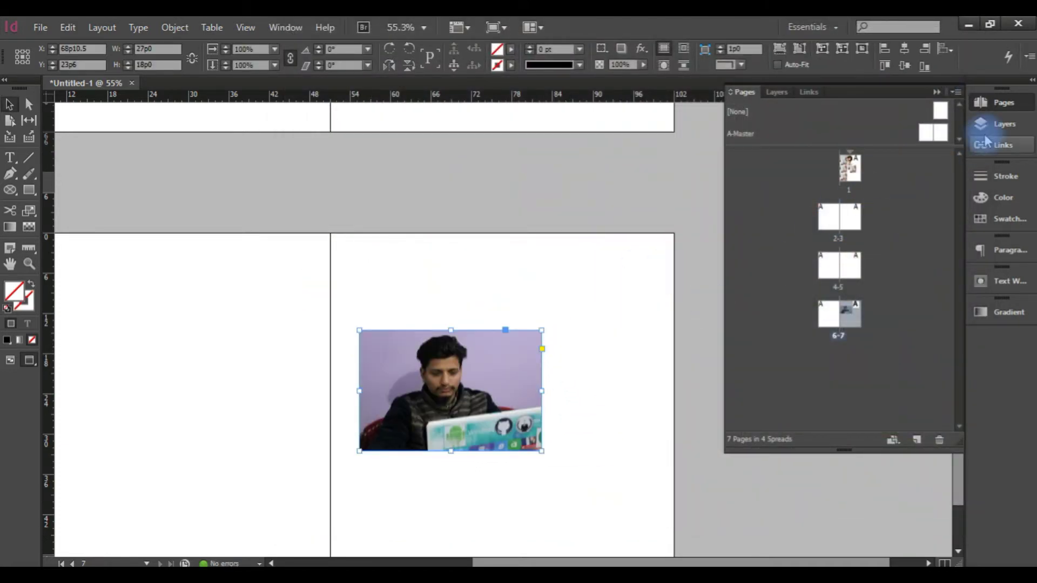
- Go from page 7 to the second IMG_4735.JPG instance on page 1 through its link
left_click(1002, 145)
scroll(777, 143, "up", 1)
left_click(789, 138)
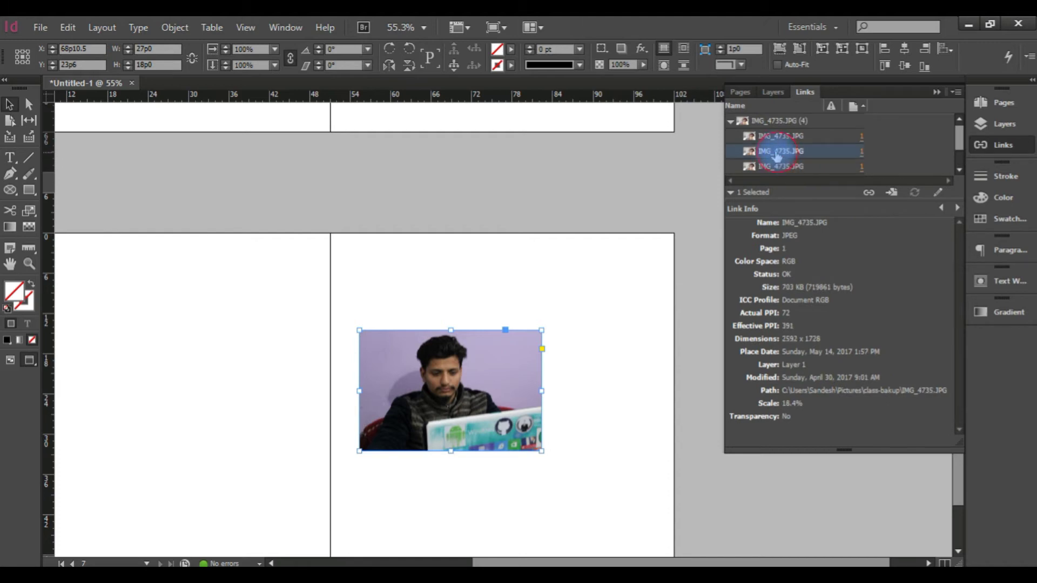
left_click(787, 121)
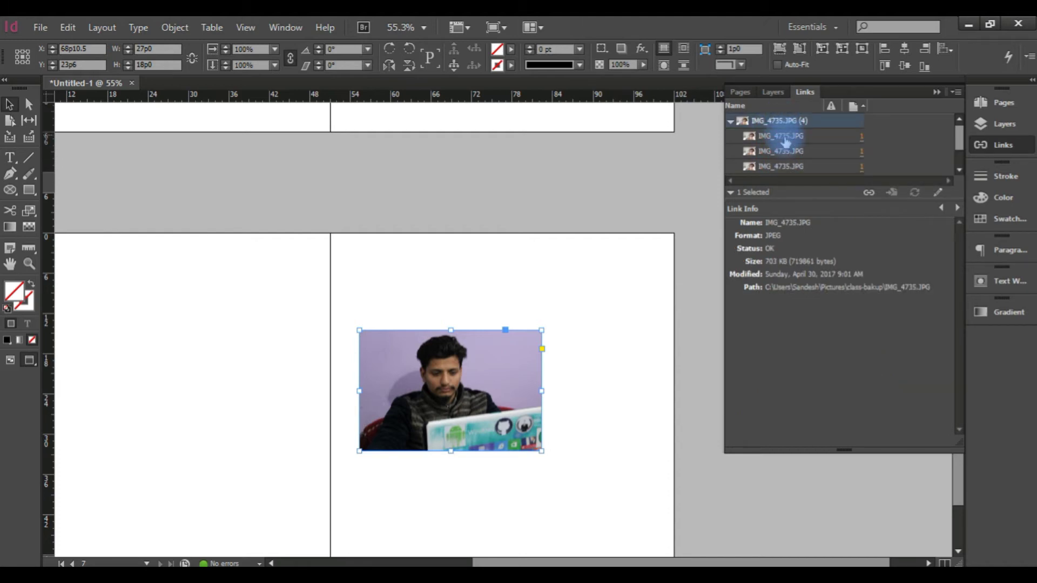
left_click(796, 151)
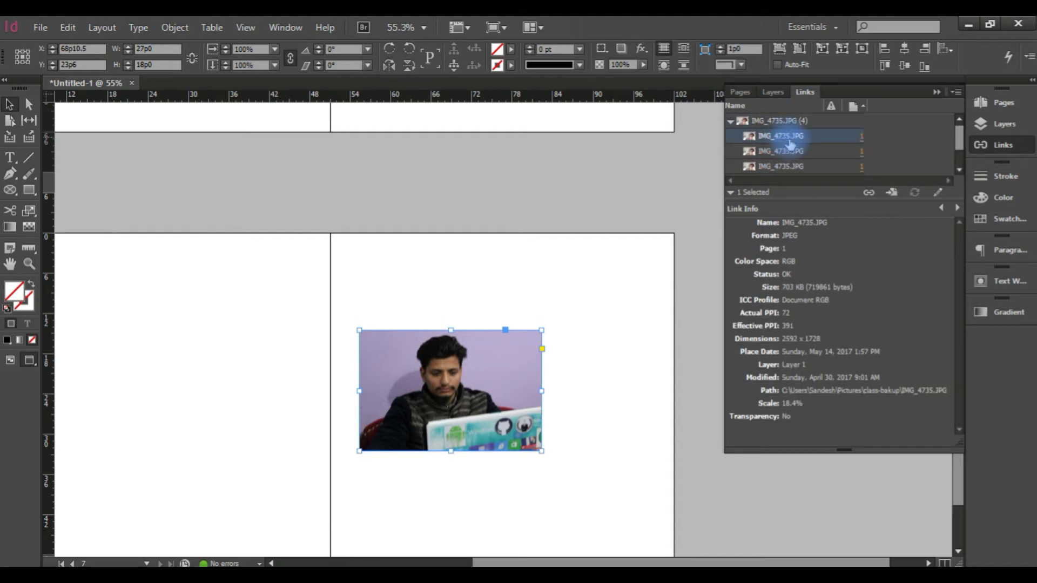
left_click(891, 192)
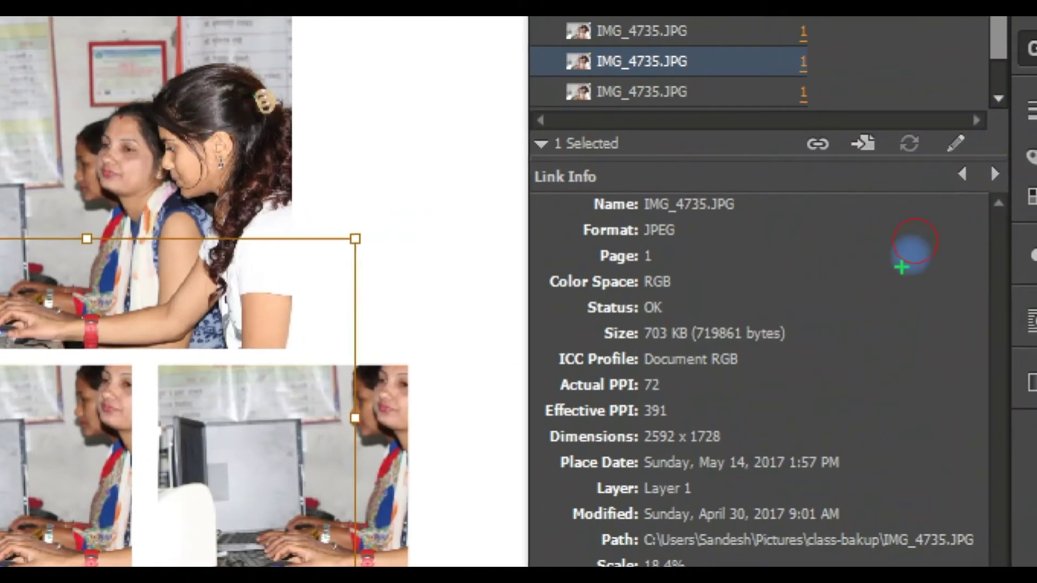
mouse_move(978, 136)
left_mouse_down()
mouse_move(963, 171)
mouse_move(919, 155)
mouse_move(948, 112)
mouse_move(978, 141)
left_mouse_up()
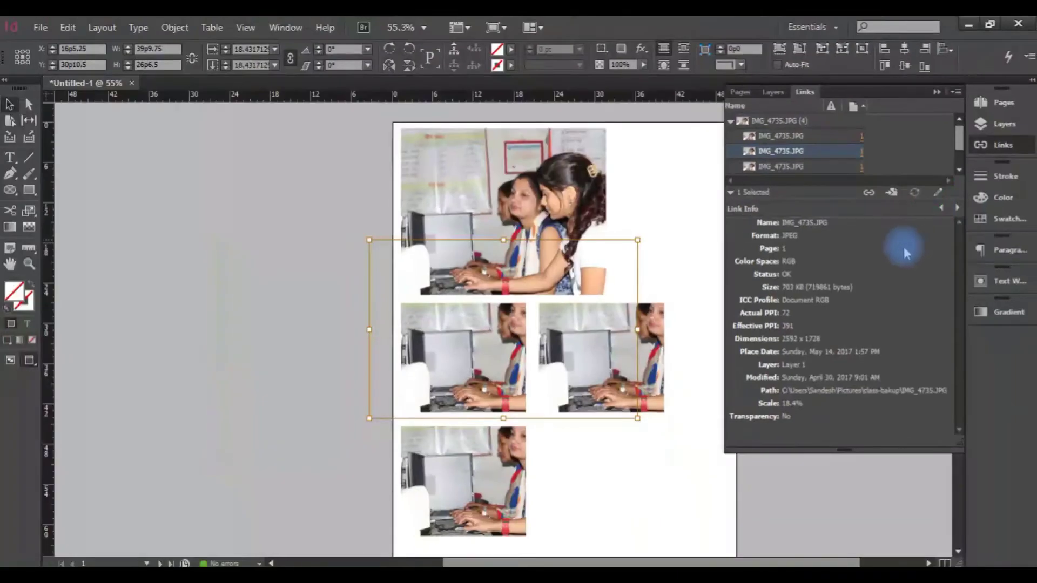
- Open the original file of the selected IMG_4735.JPG link in its default viewer, and close the viewer
scroll(621, 224, "down", 5)
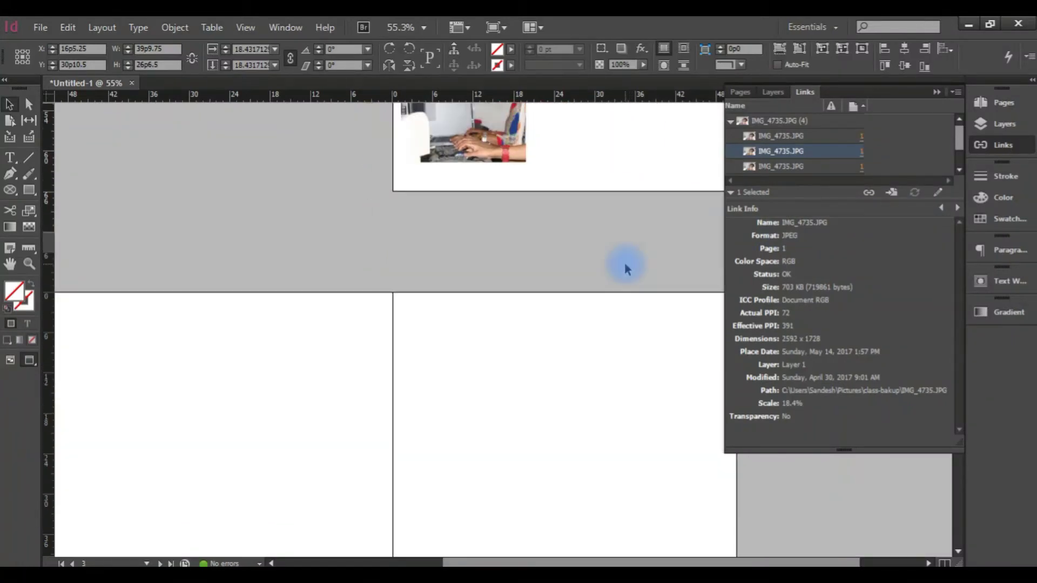
scroll(624, 261, "up", 2)
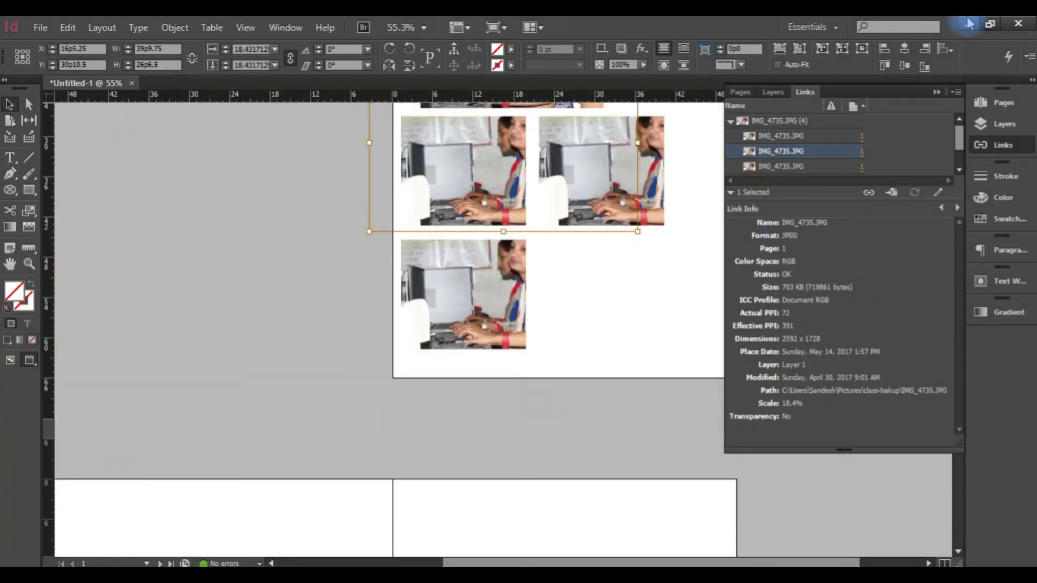
scroll(694, 138, "up", 1)
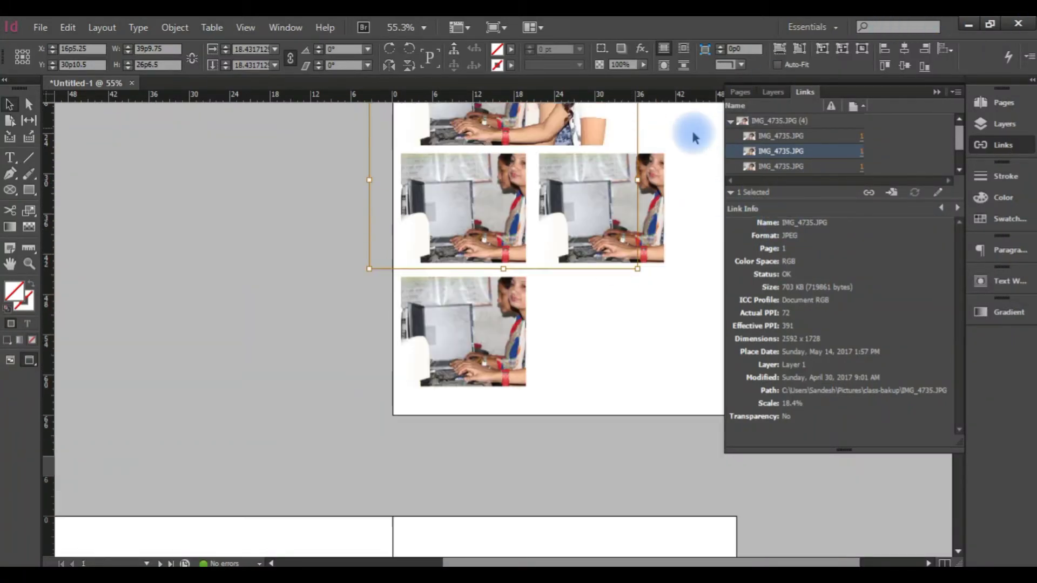
left_click(940, 194)
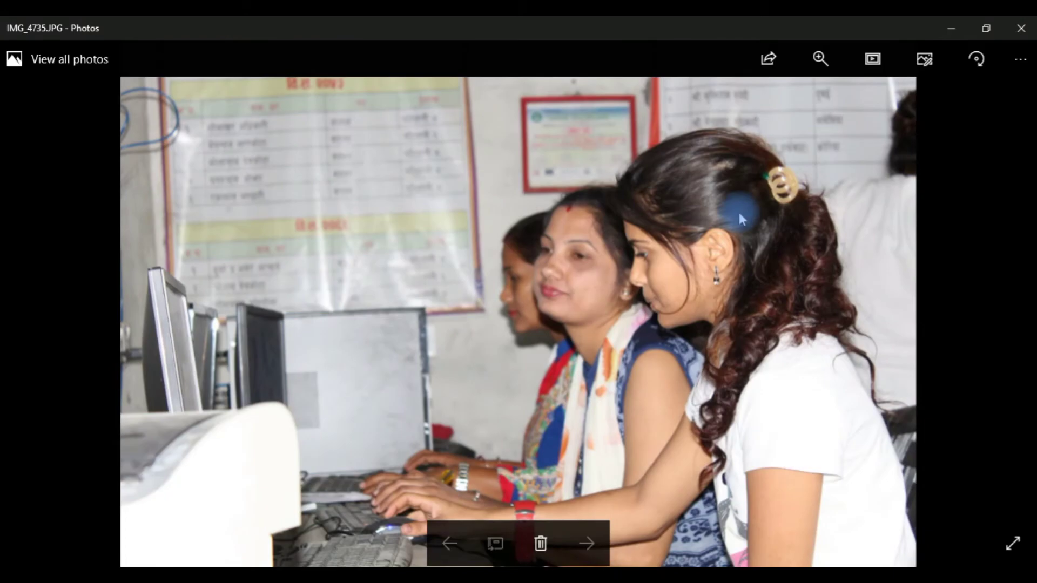
left_click(1020, 29)
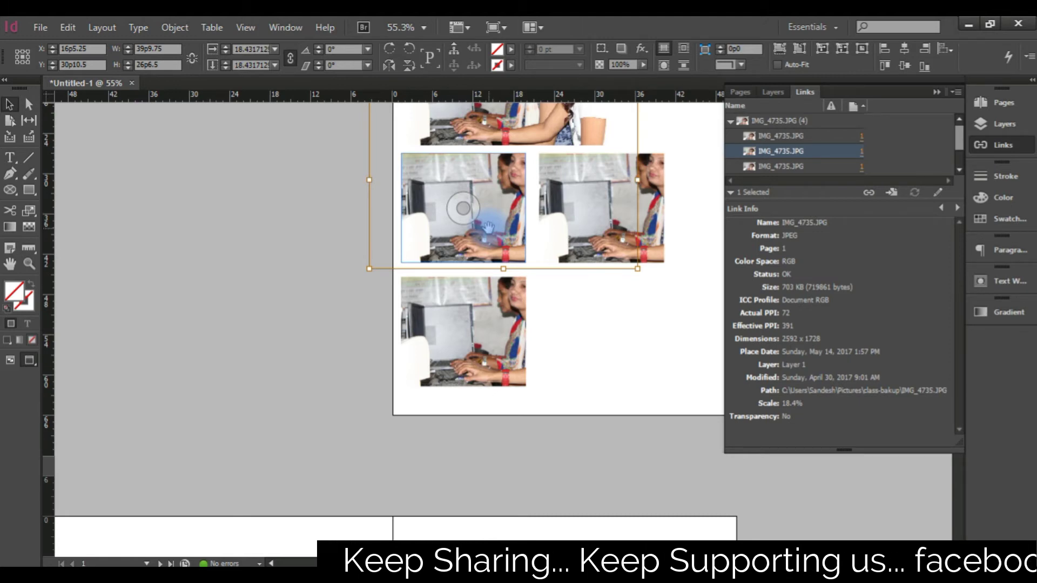
- Select the photo on page 7 and open its linked file IMG_3417.JPG for editing in Adobe Photoshop CC 2015 16.0
scroll(556, 282, "down", 10)
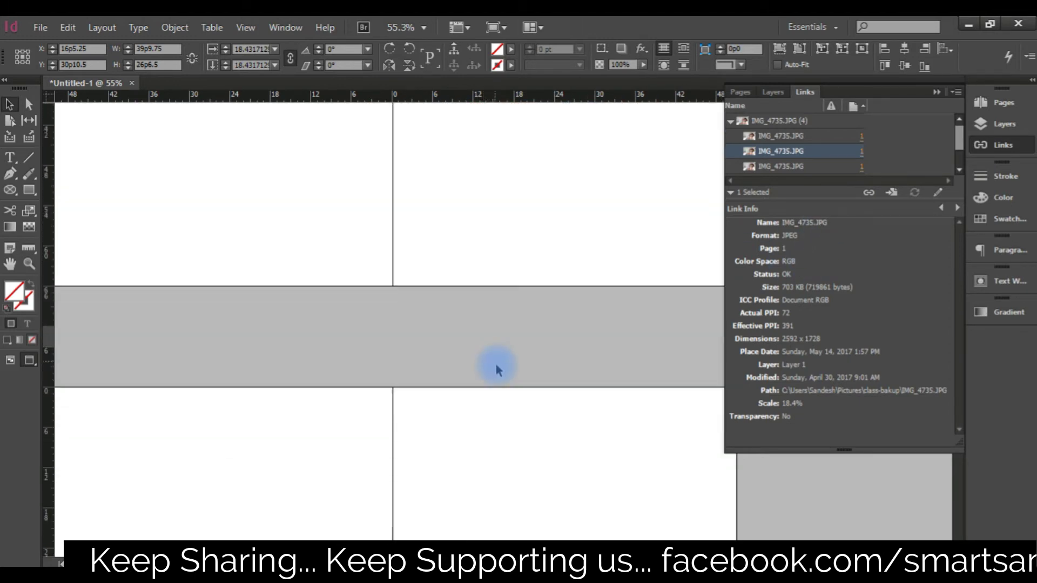
scroll(495, 365, "down", 6)
left_click(503, 471)
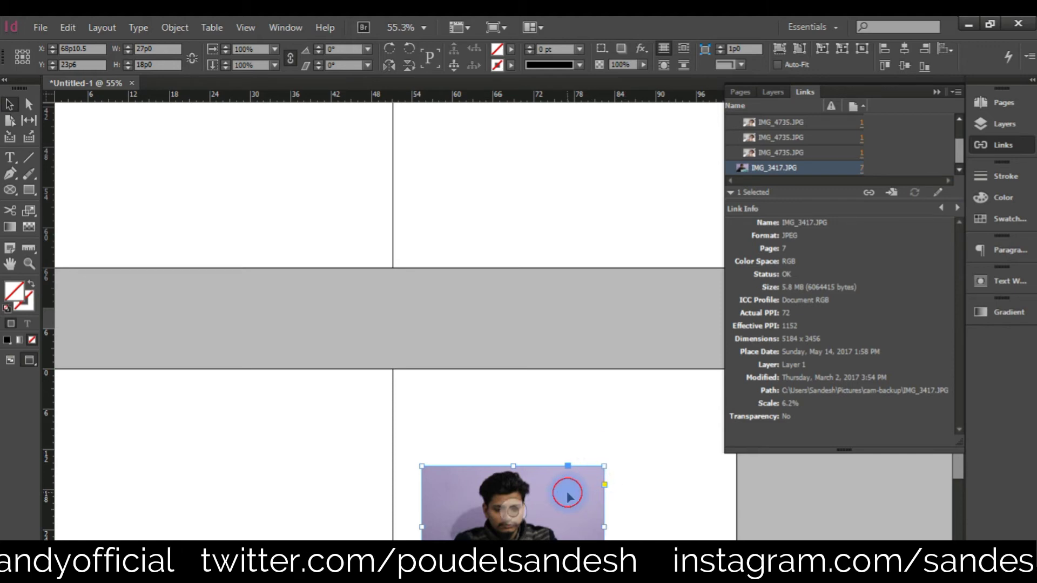
left_click(957, 94)
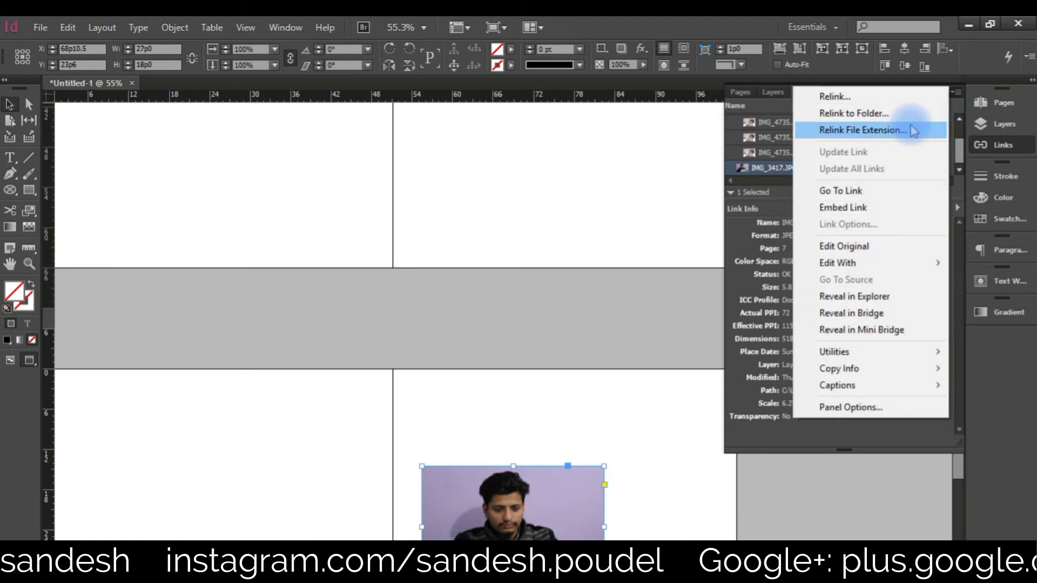
mouse_move(935, 264)
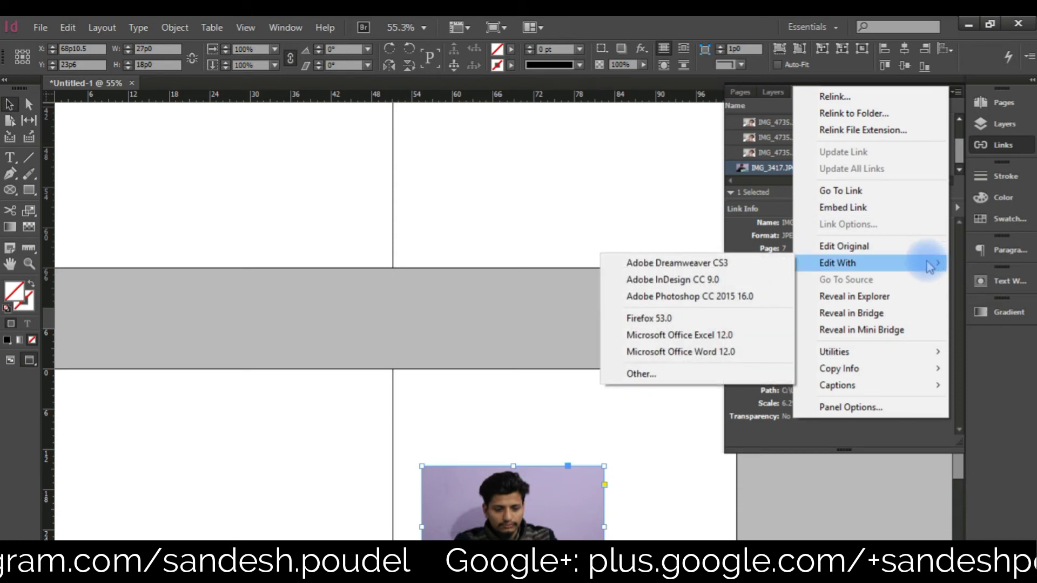
left_click(959, 96)
left_click(959, 96)
left_click(959, 98)
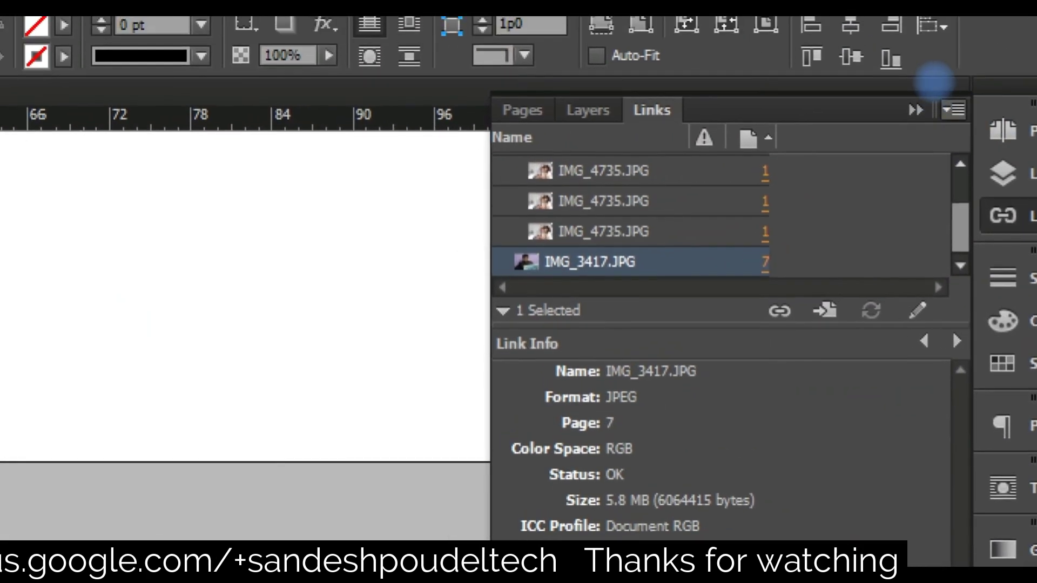
mouse_move(902, 81)
left_mouse_down()
mouse_move(913, 124)
mouse_move(879, 60)
left_mouse_up()
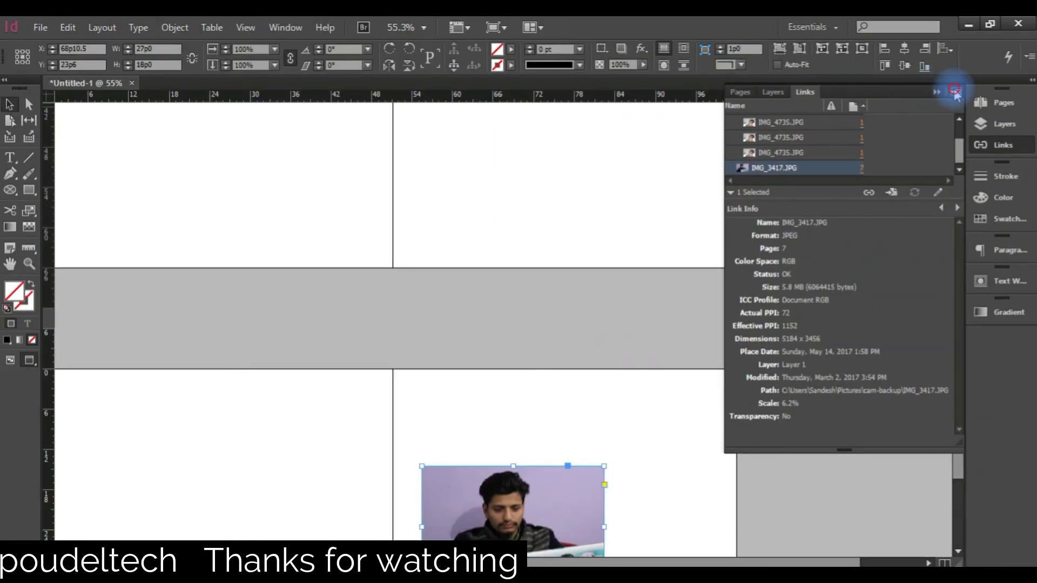
left_click(957, 110)
mouse_move(877, 264)
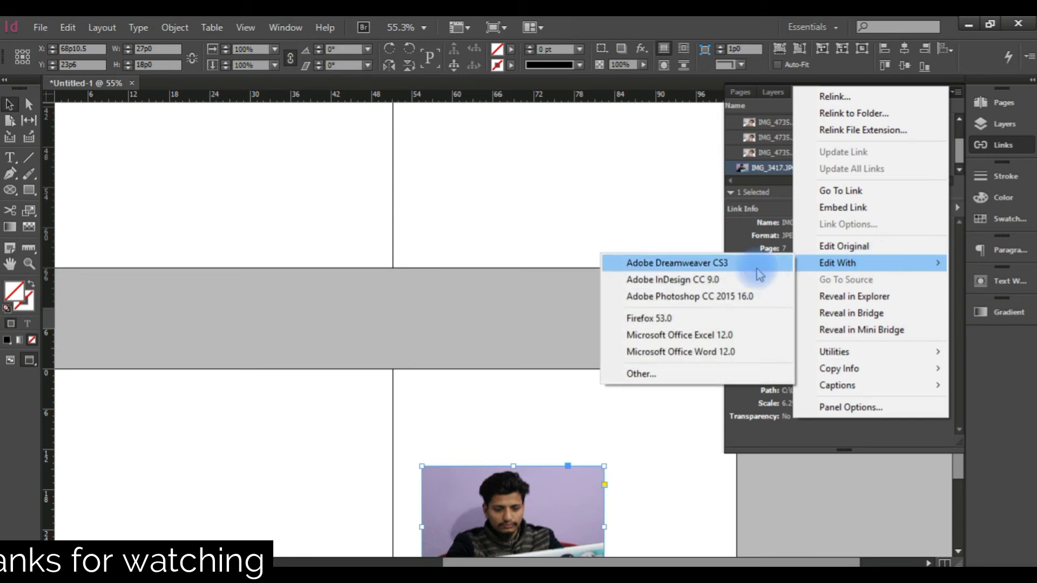
left_click(744, 306)
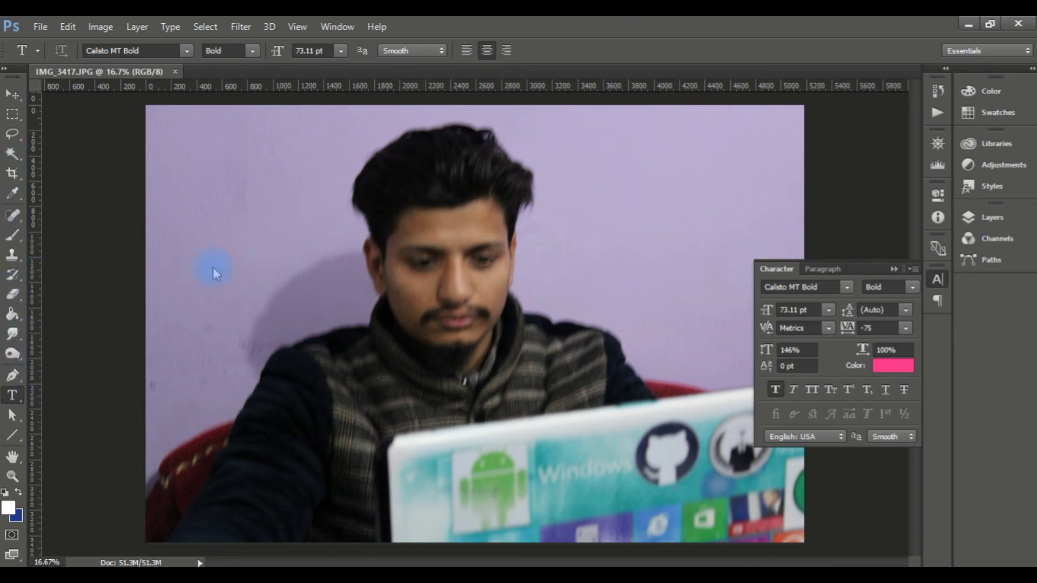
- Paint looping white freehand Brush strokes across the man's face and chest in IMG_3417.JPG with the 10 px brush
left_click(12, 235)
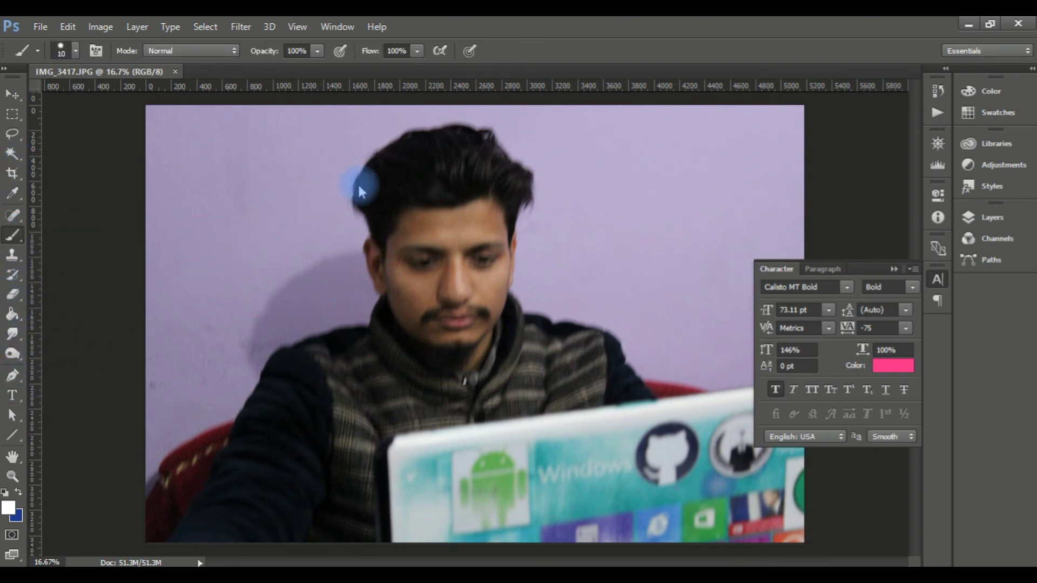
left_click_drag(358, 187, 412, 273)
mouse_move(337, 225)
left_mouse_down()
mouse_move(575, 219)
mouse_move(441, 333)
mouse_move(338, 389)
mouse_move(475, 198)
left_mouse_up()
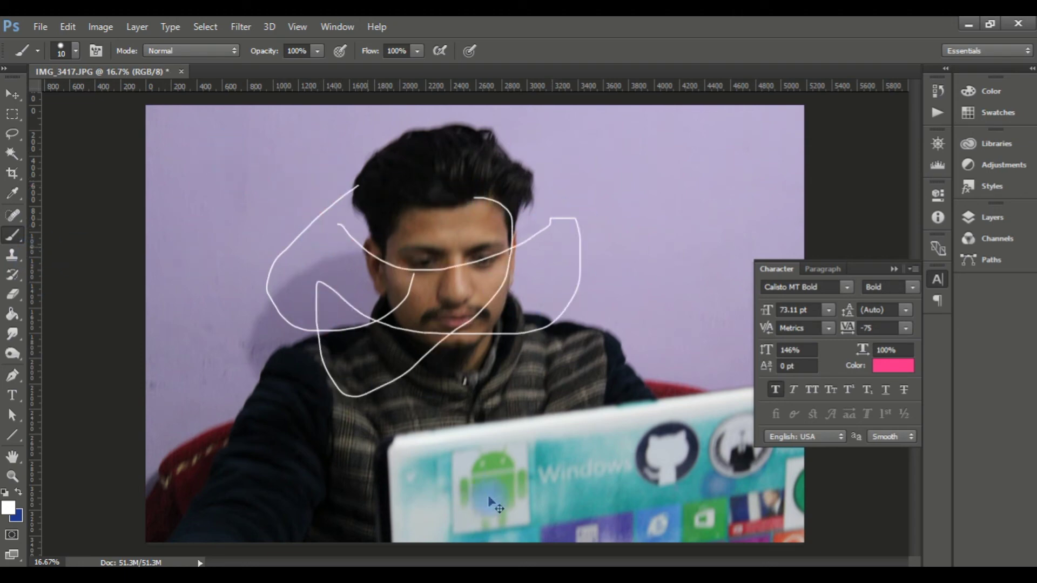
- Save the painted IMG_3417.JPG over its original file
key("h")
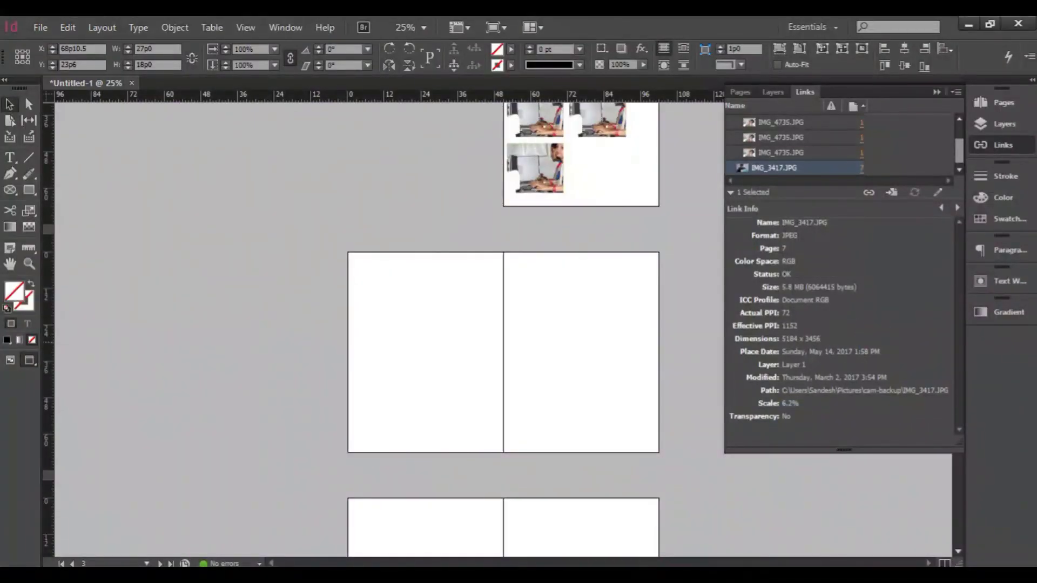
key("alt+Tab")
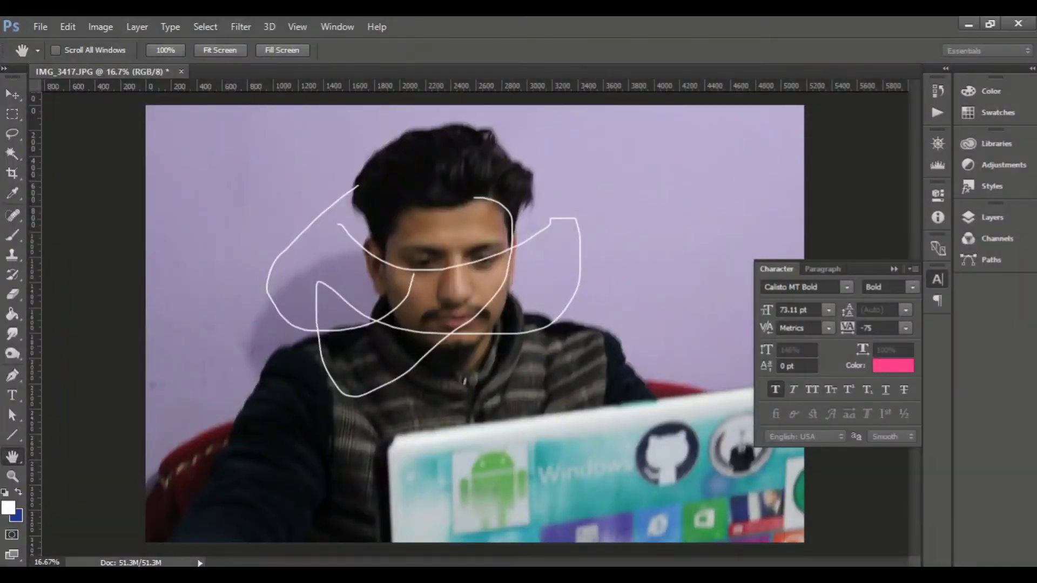
key("b")
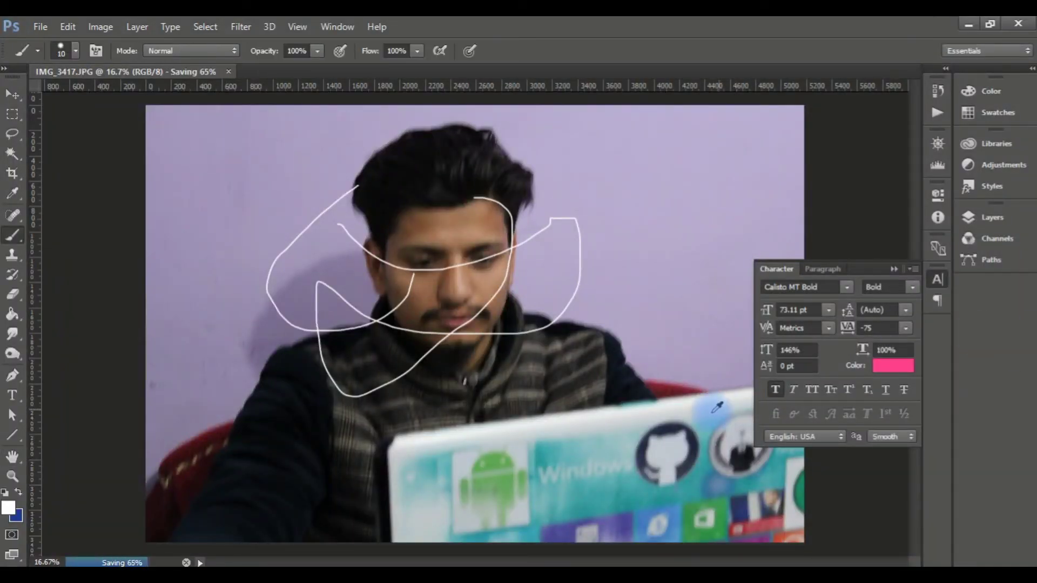
- Switch back to InDesign and examine the linked photo on page 7 at 125% zoom for the painted strokes
key("alt+Tab")
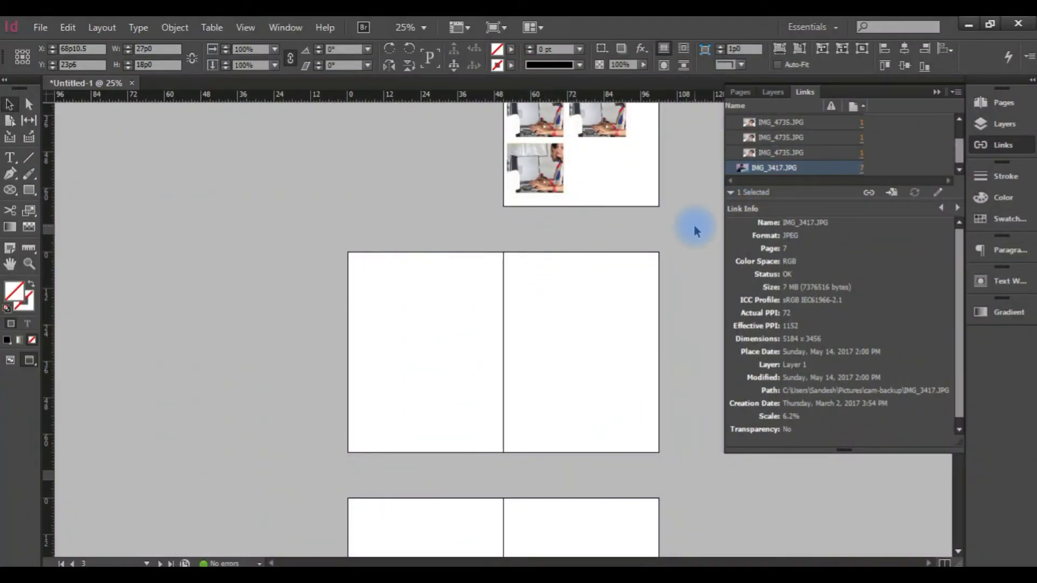
scroll(559, 378, "down", 5)
scroll(558, 378, "down", 3)
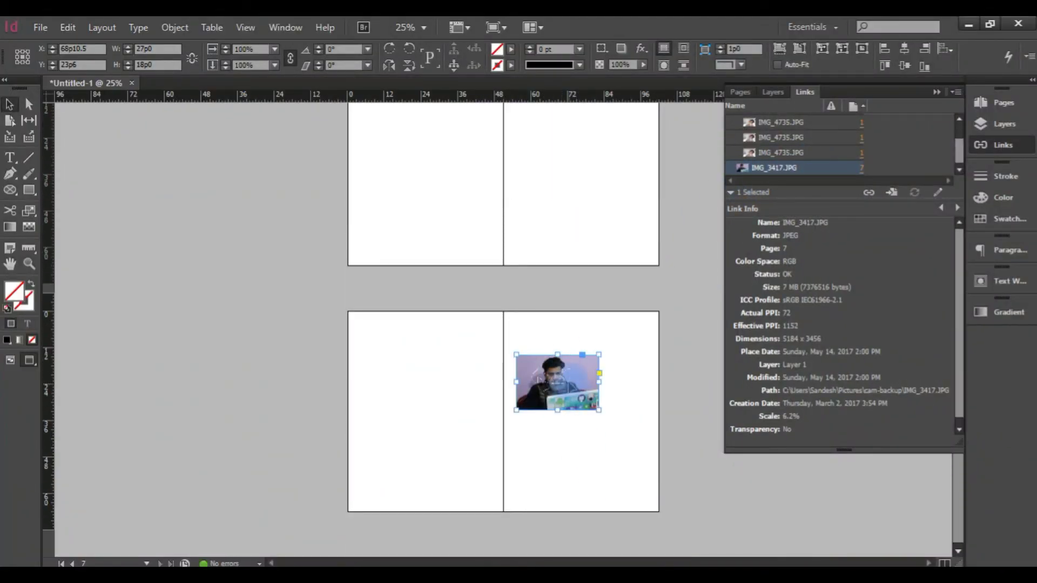
left_click(584, 378)
left_click(585, 378)
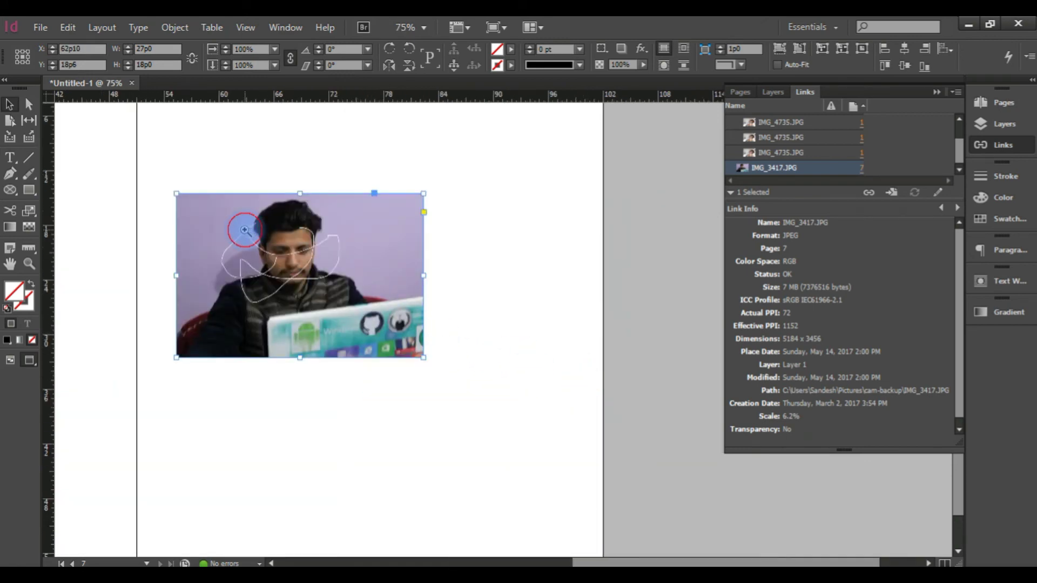
left_click(246, 230)
left_click(542, 335)
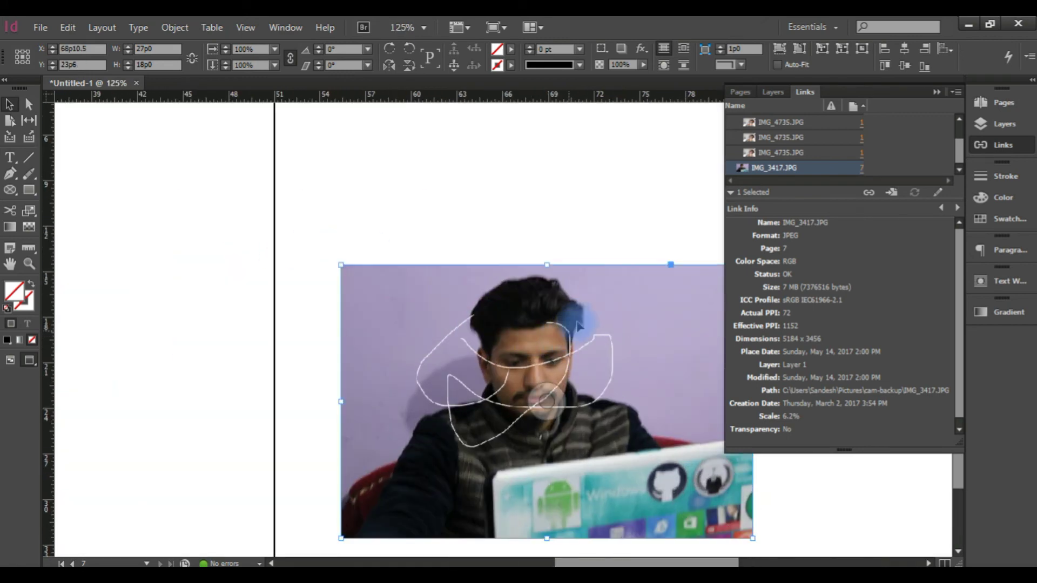